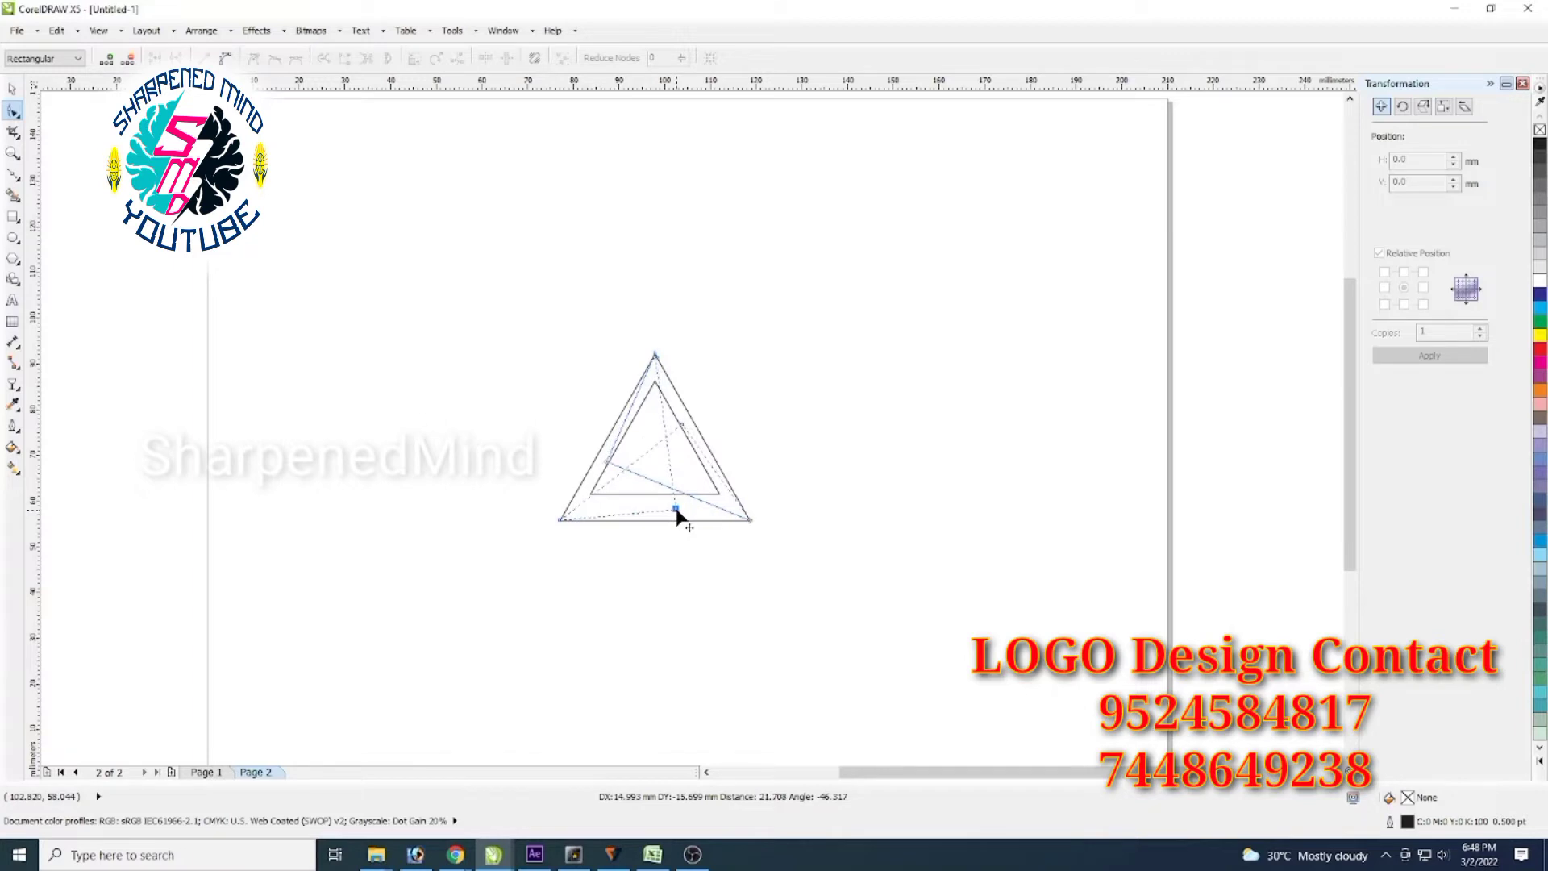
Pull the outer triangle's side node out beyond its lower edge, and delete both triangles from the page
drag(675, 511, 675, 510)
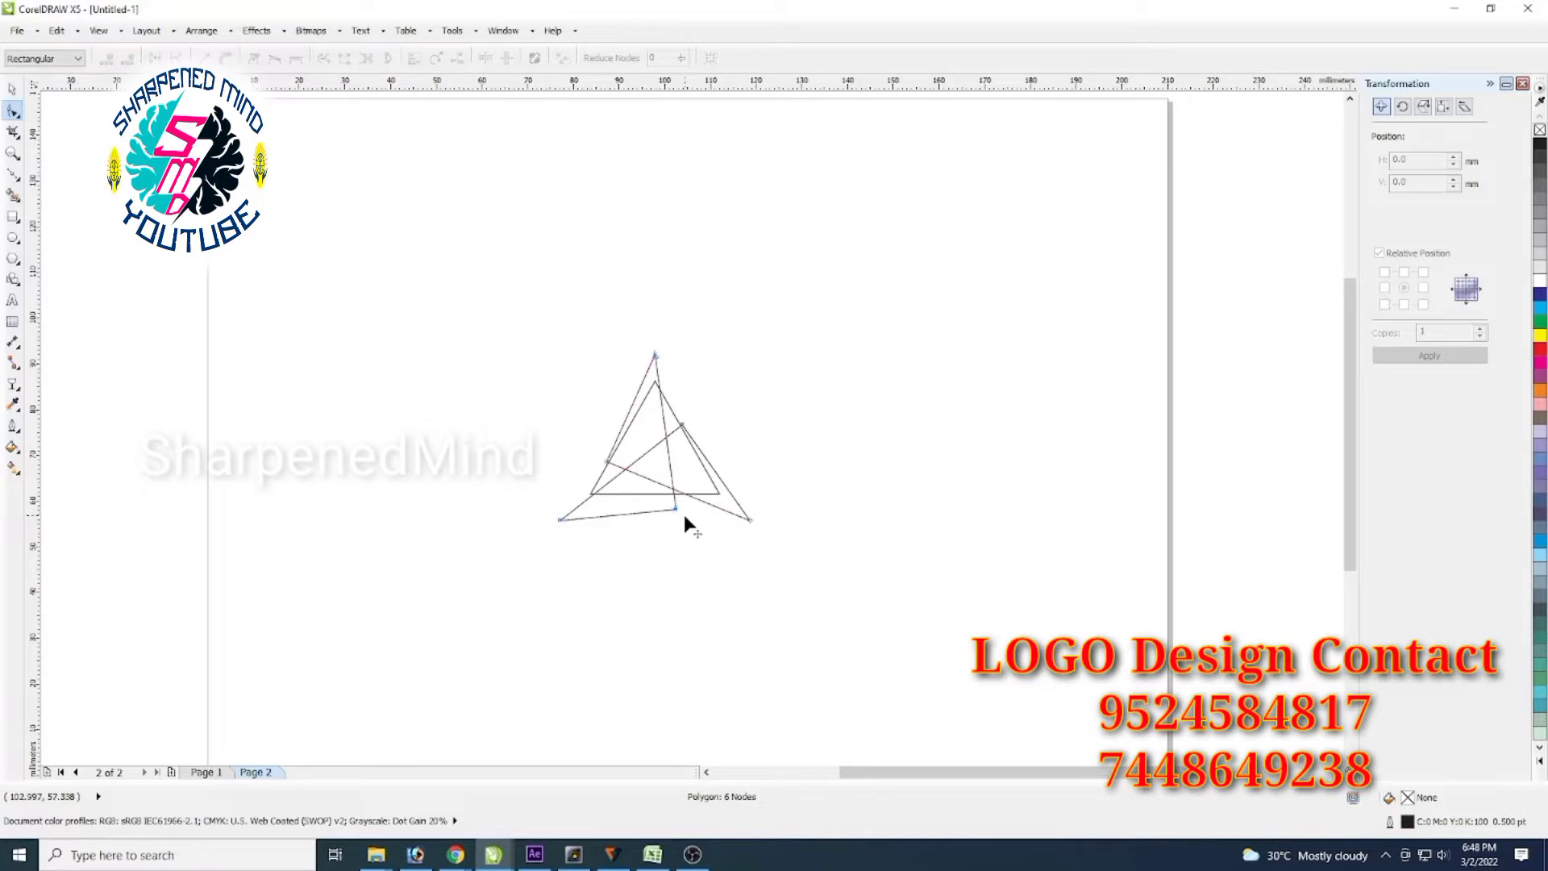
drag(675, 510, 704, 548)
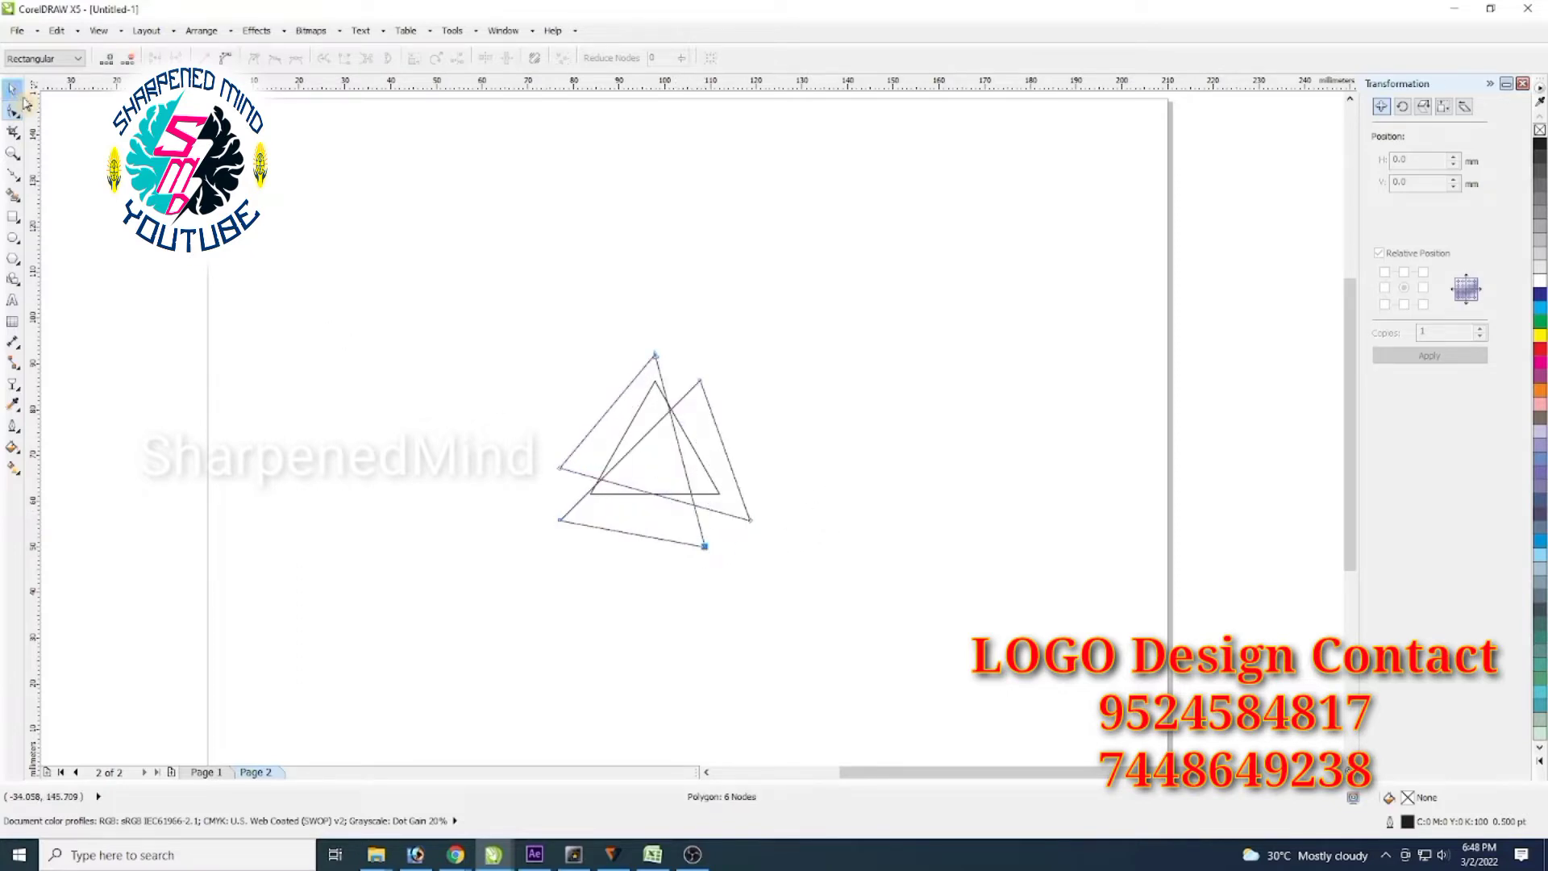
key(space)
drag(446, 259, 924, 610)
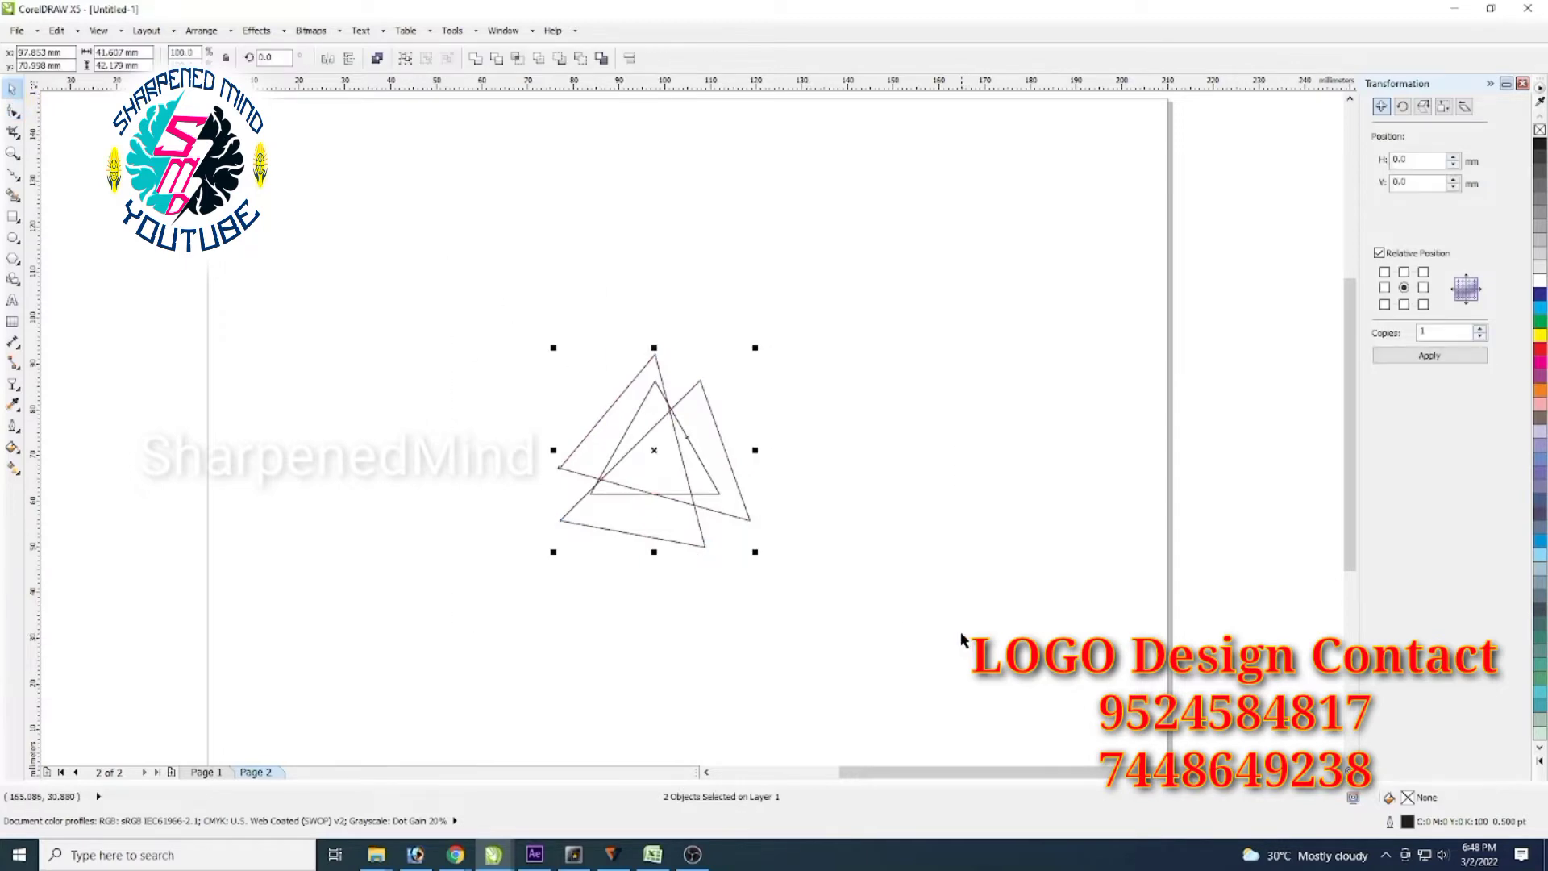
key(Delete)
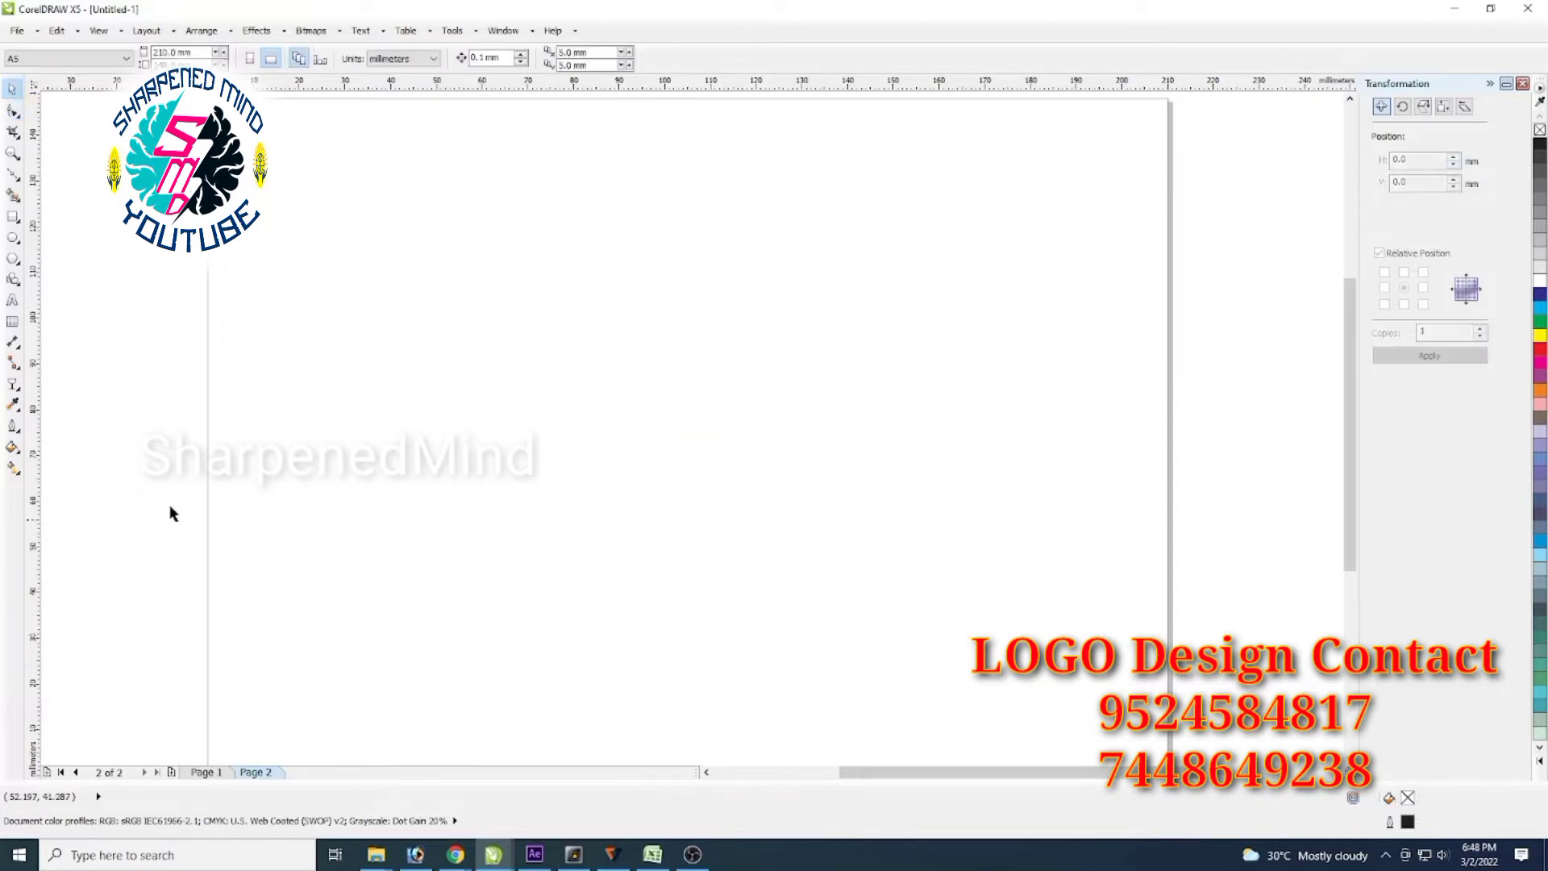
Draw a three-sided polygon about 32 by 34 mm near the middle of the page and mirror it vertically
click(13, 258)
drag(607, 334, 775, 541)
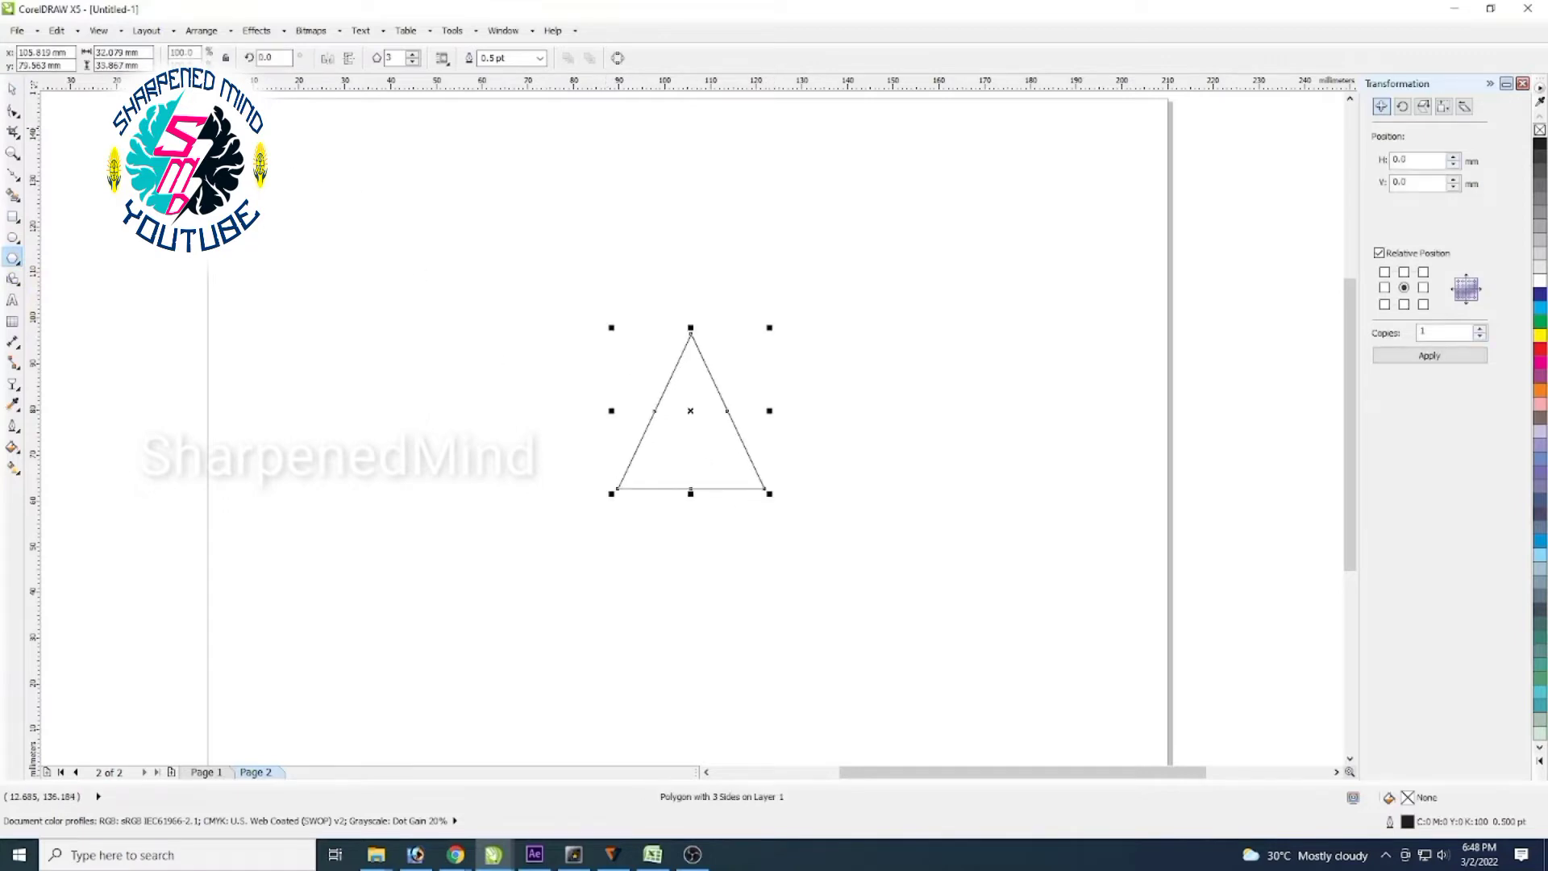
click(349, 58)
Set the triangle's width and height to 50 mm and create one copy in place with zero offset
double_click(121, 51)
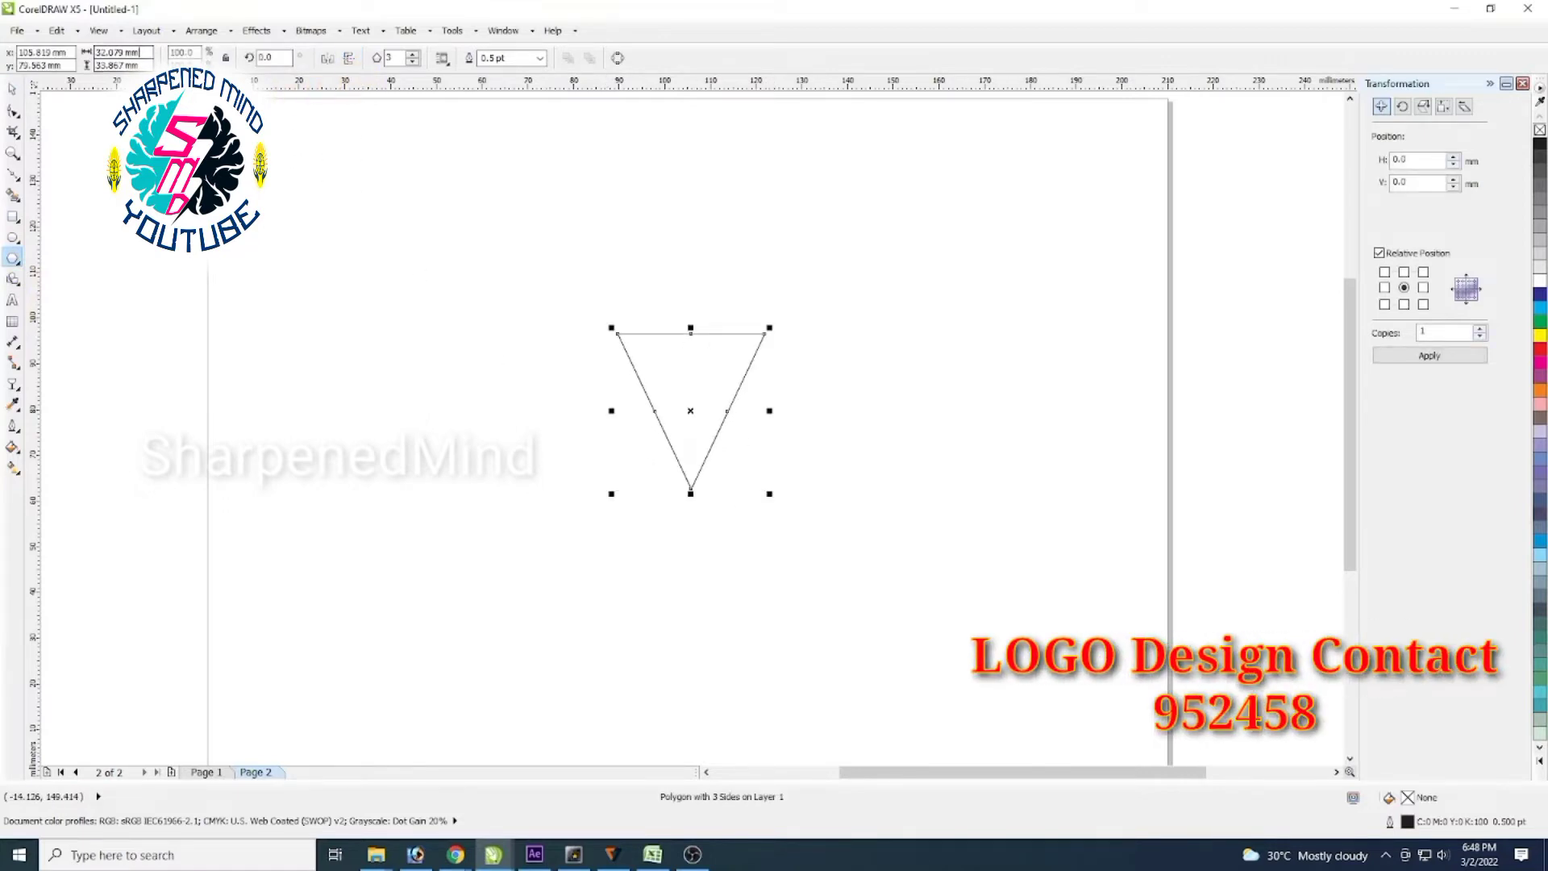
text(50)
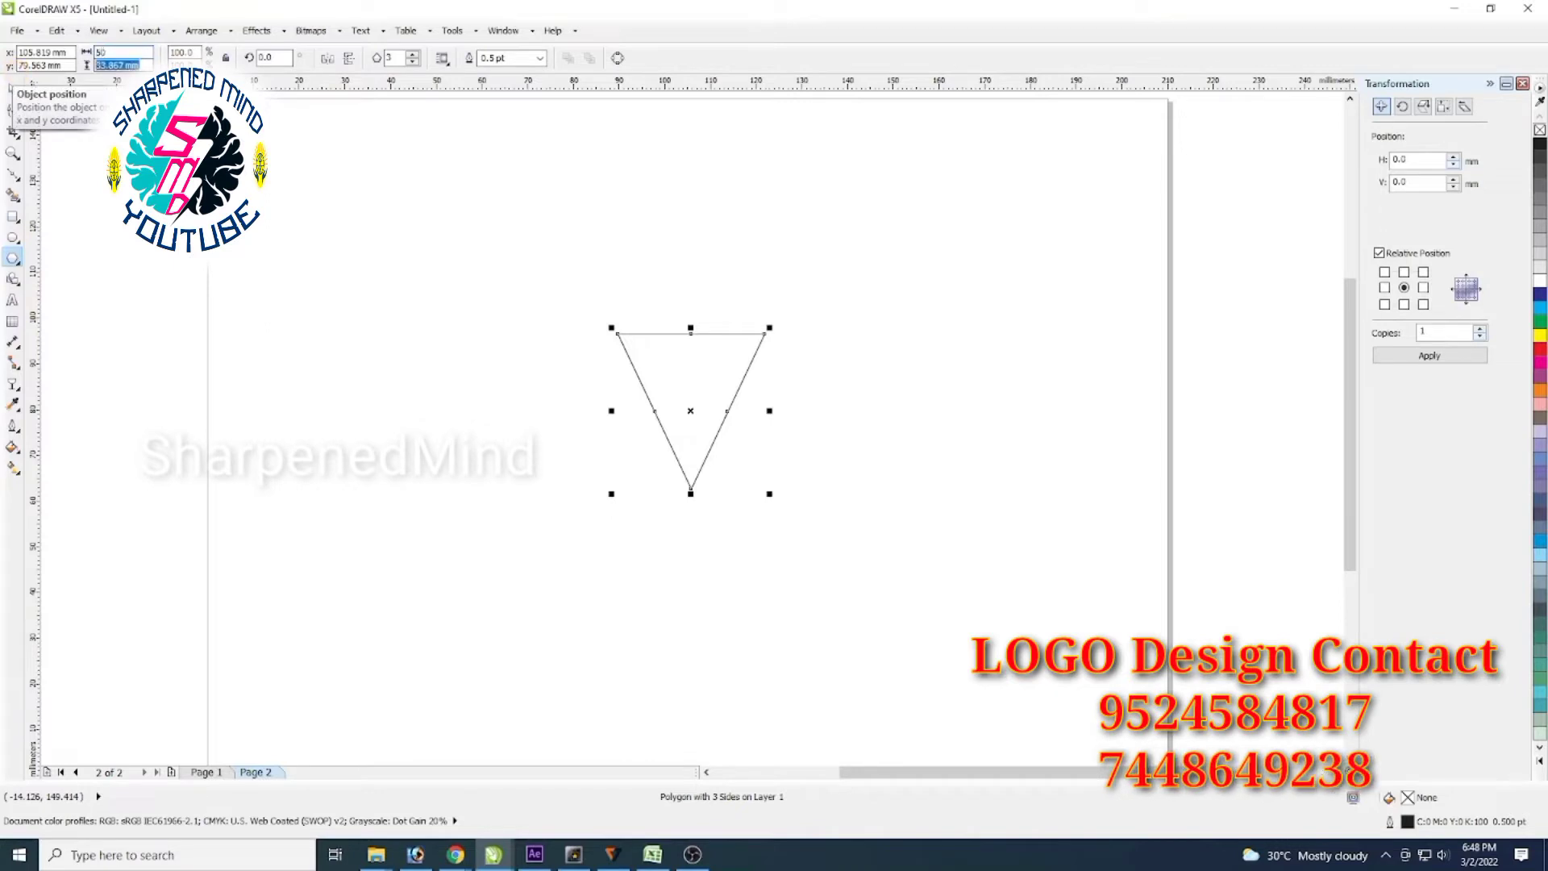
key(Return)
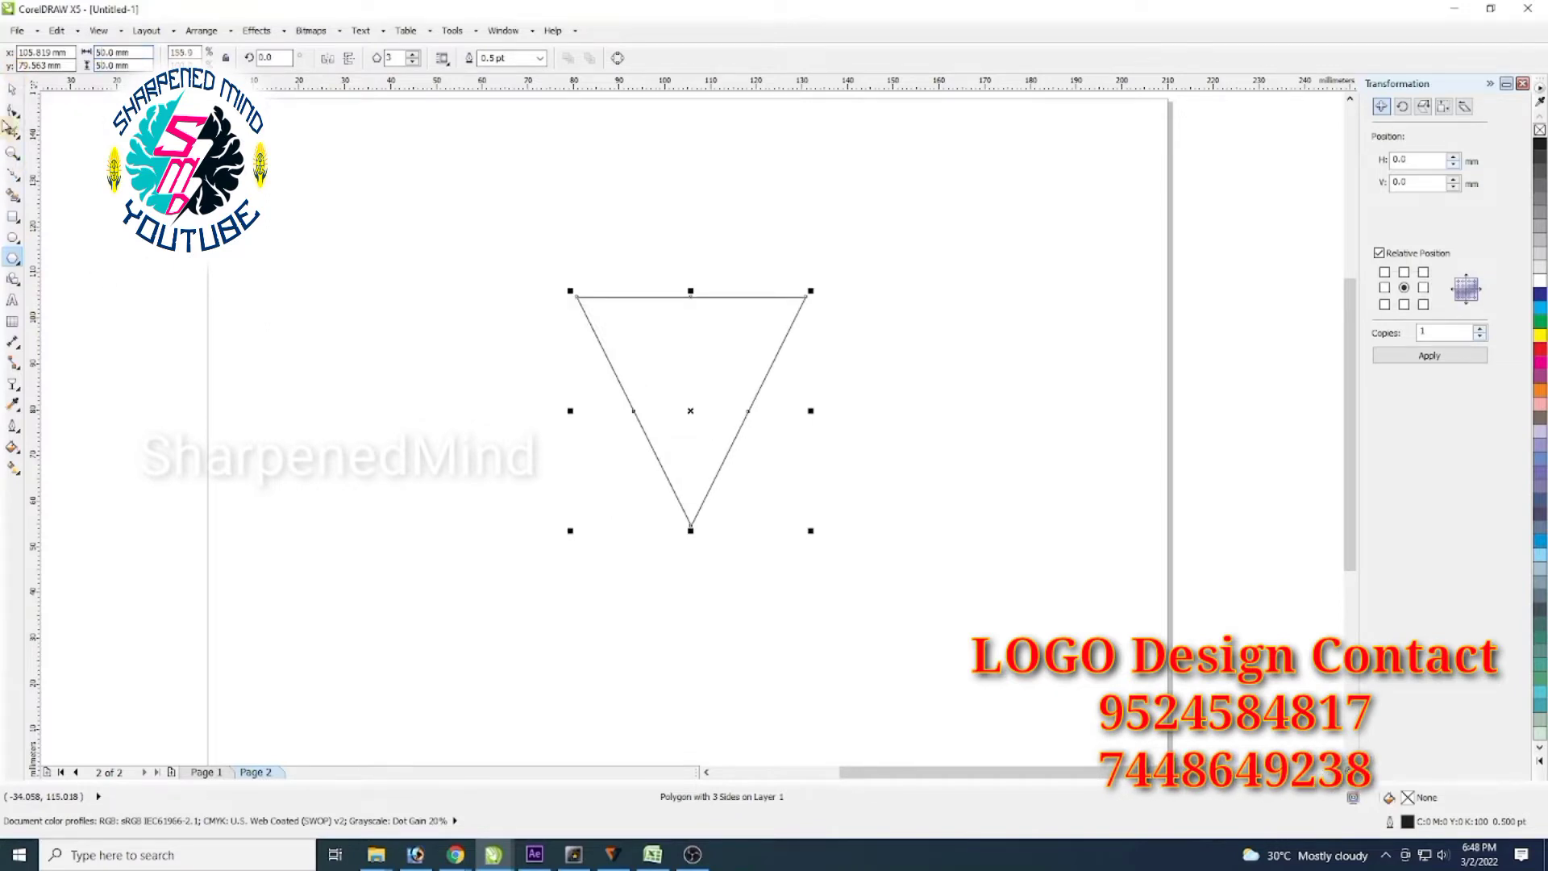
click(12, 89)
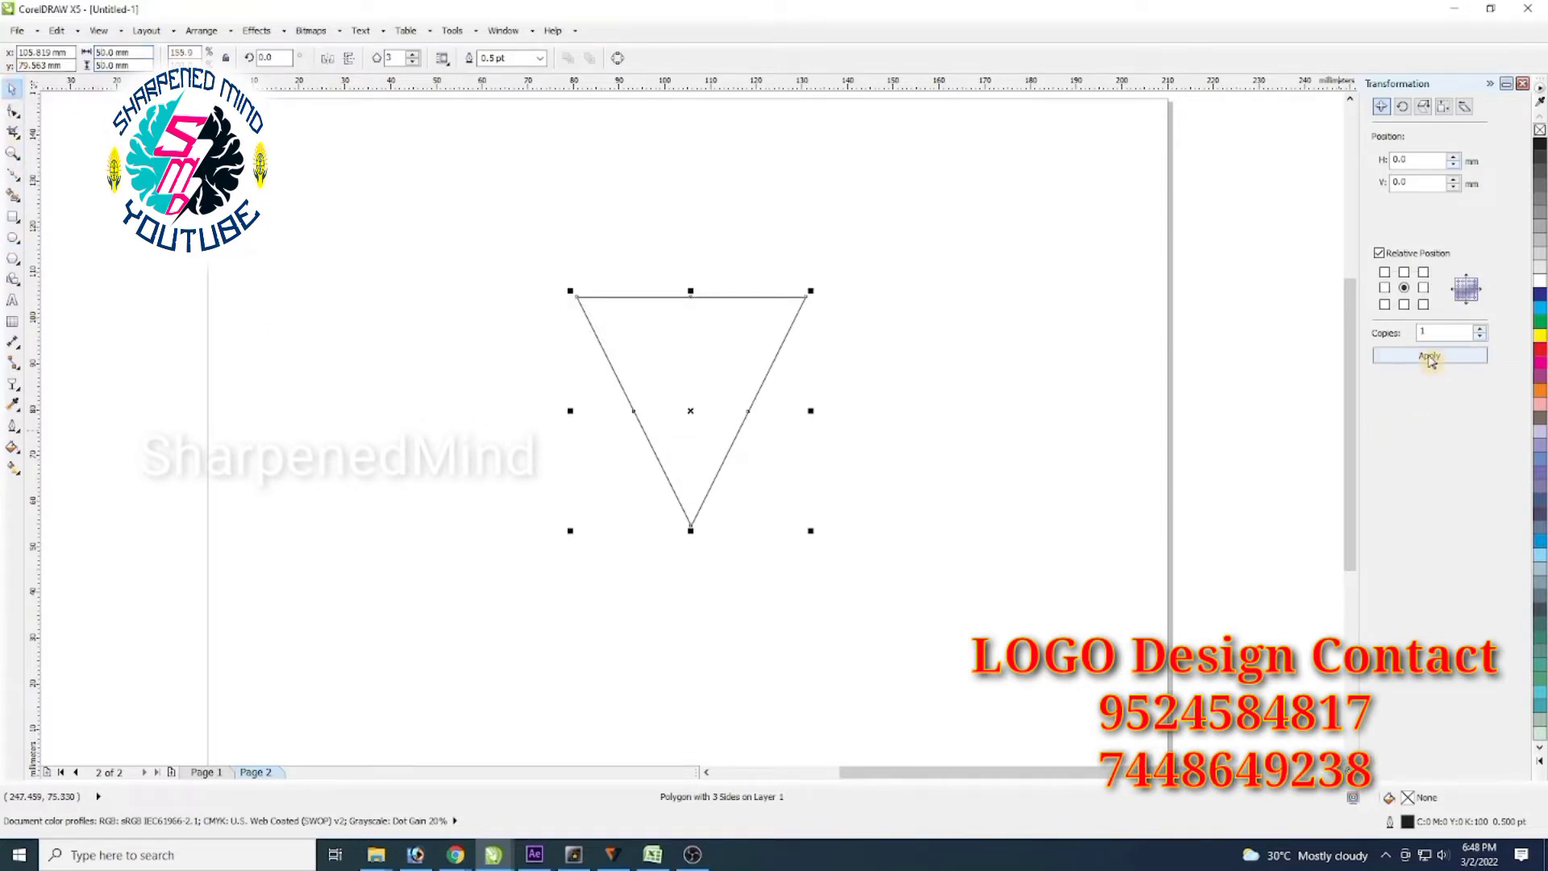
click(1429, 355)
Pull the triangle copy's upper-edge midpoint node out below the upper-right corner to twist its sides into three crossing arms
click(14, 112)
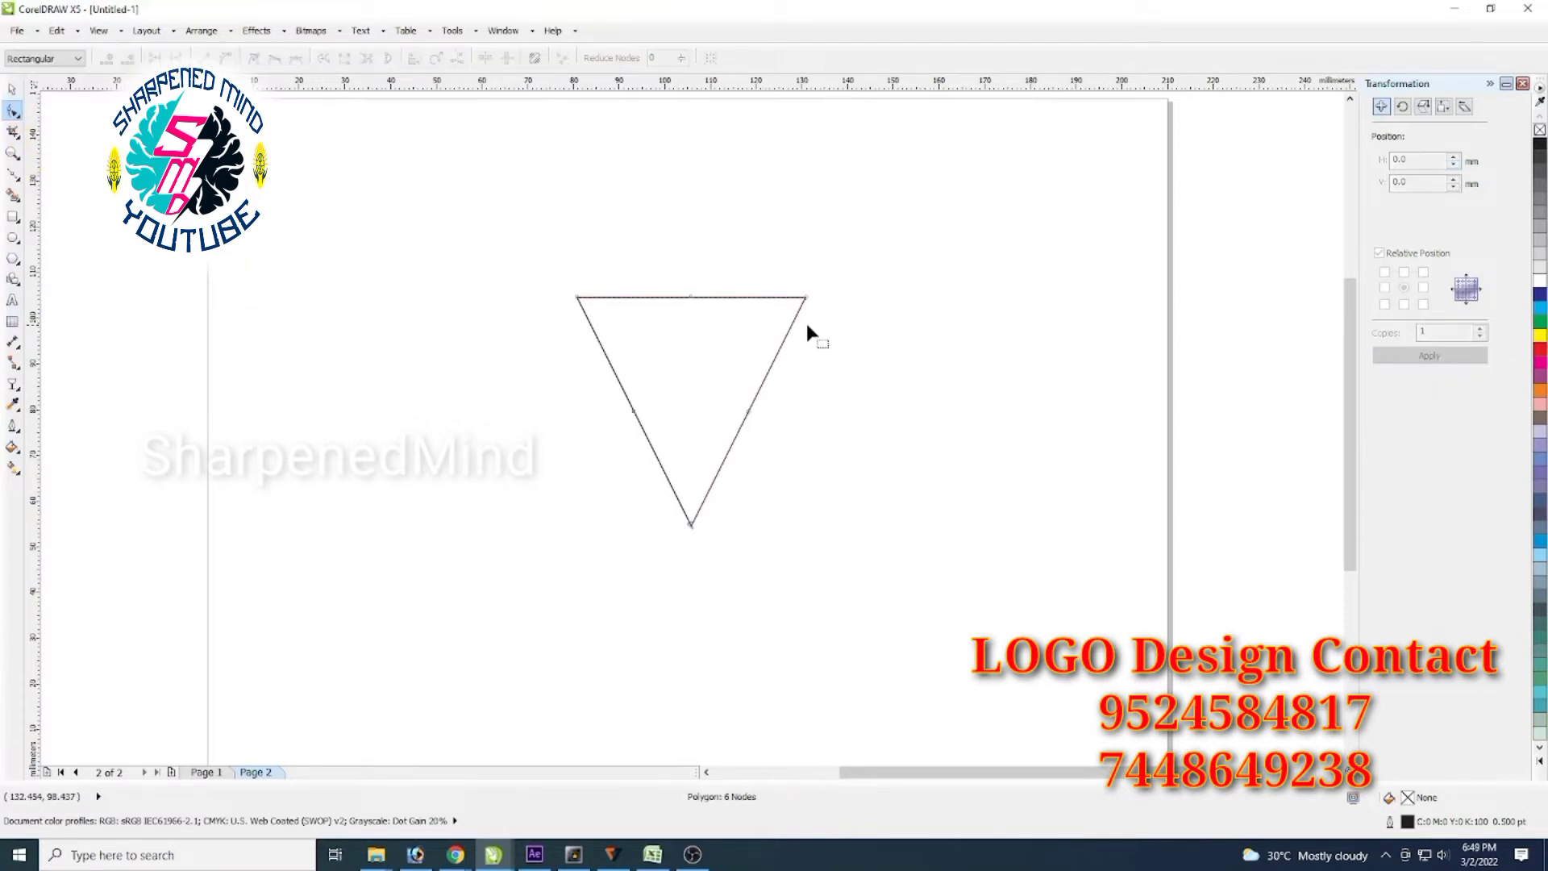
drag(692, 299, 803, 385)
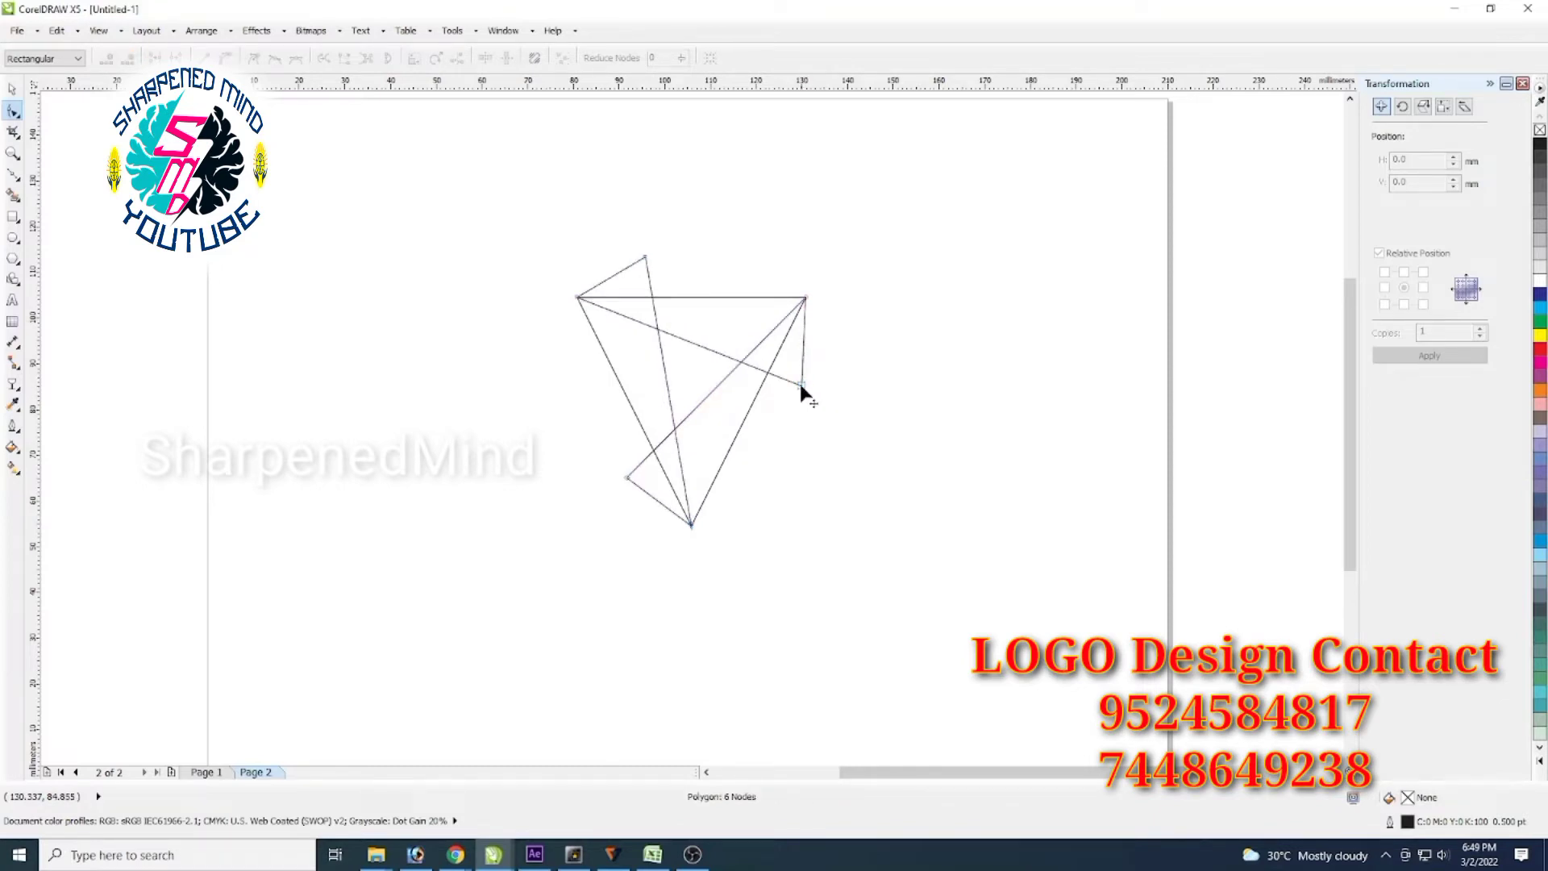
mouse_move(800, 384)
mouse_down()
mouse_move(826, 425)
mouse_move(798, 394)
mouse_up()
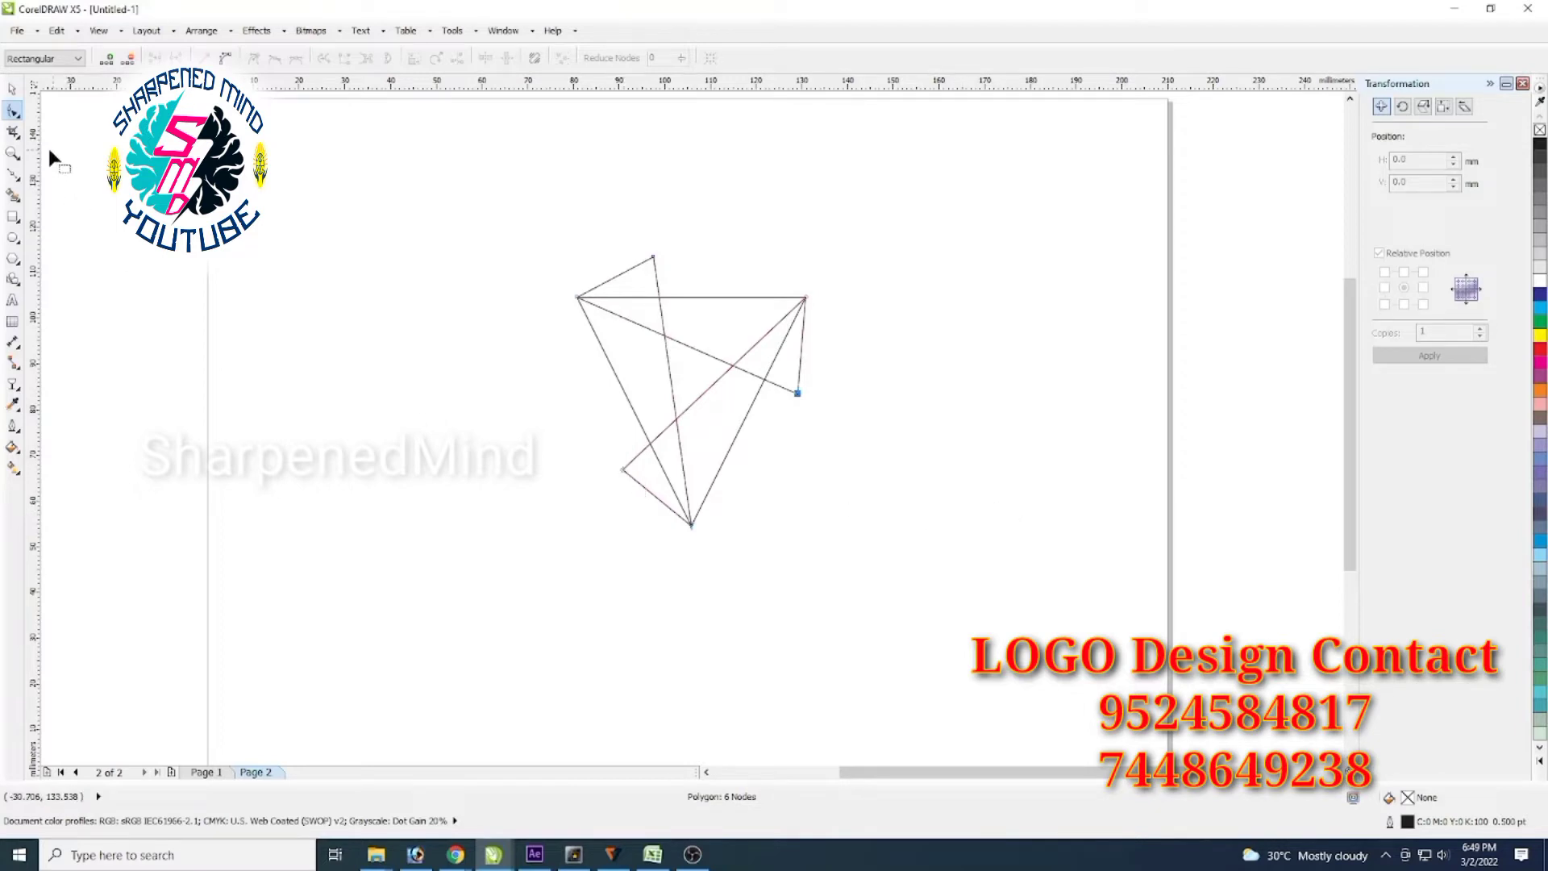
Smart-fill the three outer flaps and the surrounding inner regions of the overlapping triangles with orange, leaving the central triangle empty
click(14, 197)
click(646, 281)
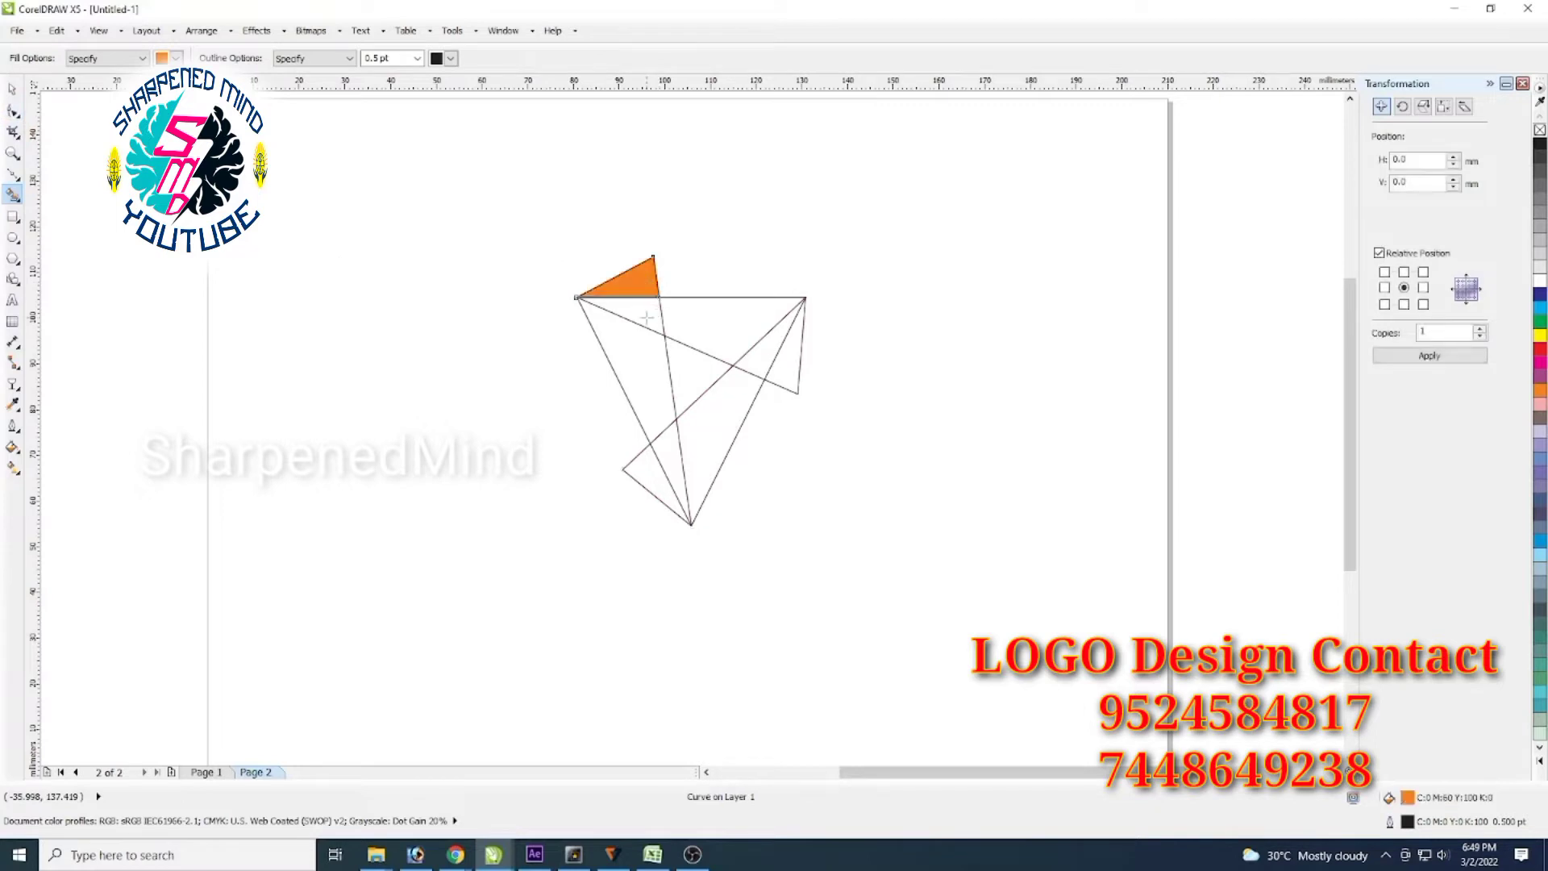
click(694, 320)
click(762, 349)
click(731, 396)
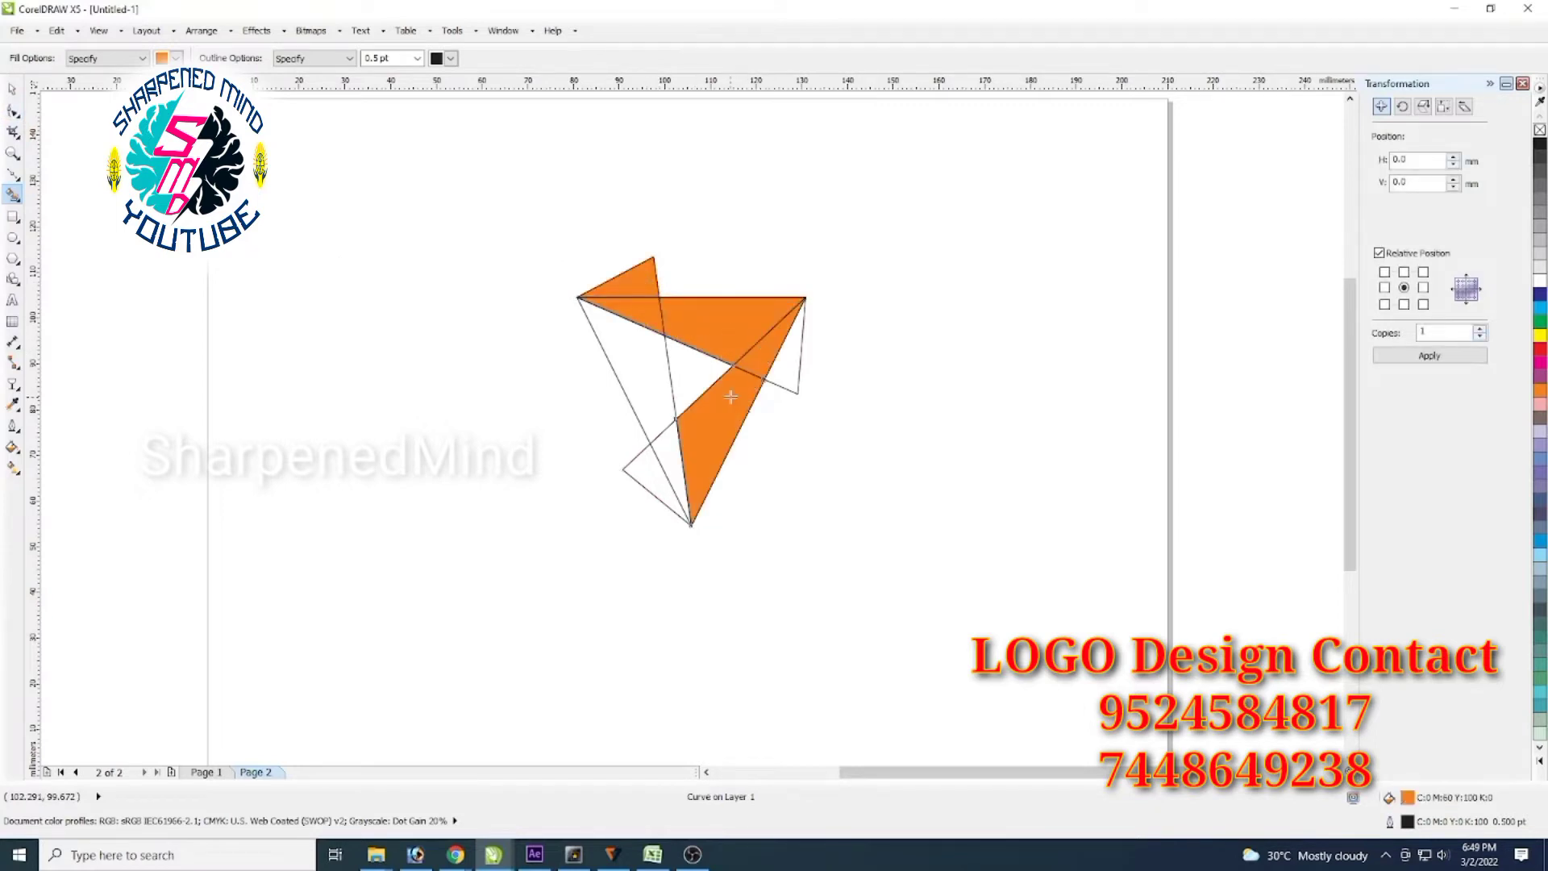
click(667, 452)
click(660, 398)
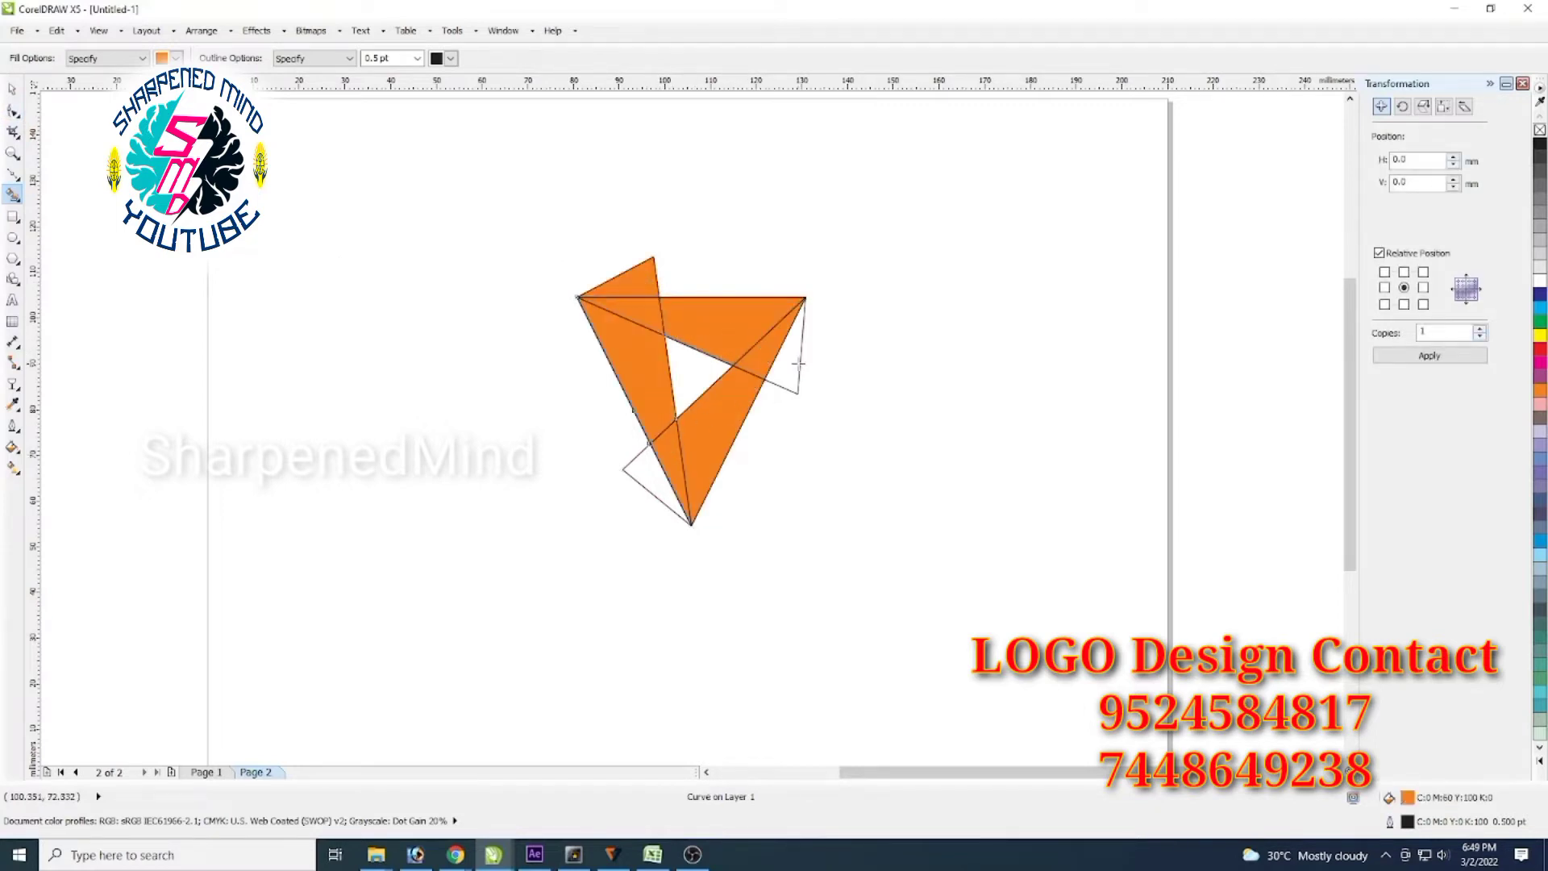
click(799, 363)
click(650, 471)
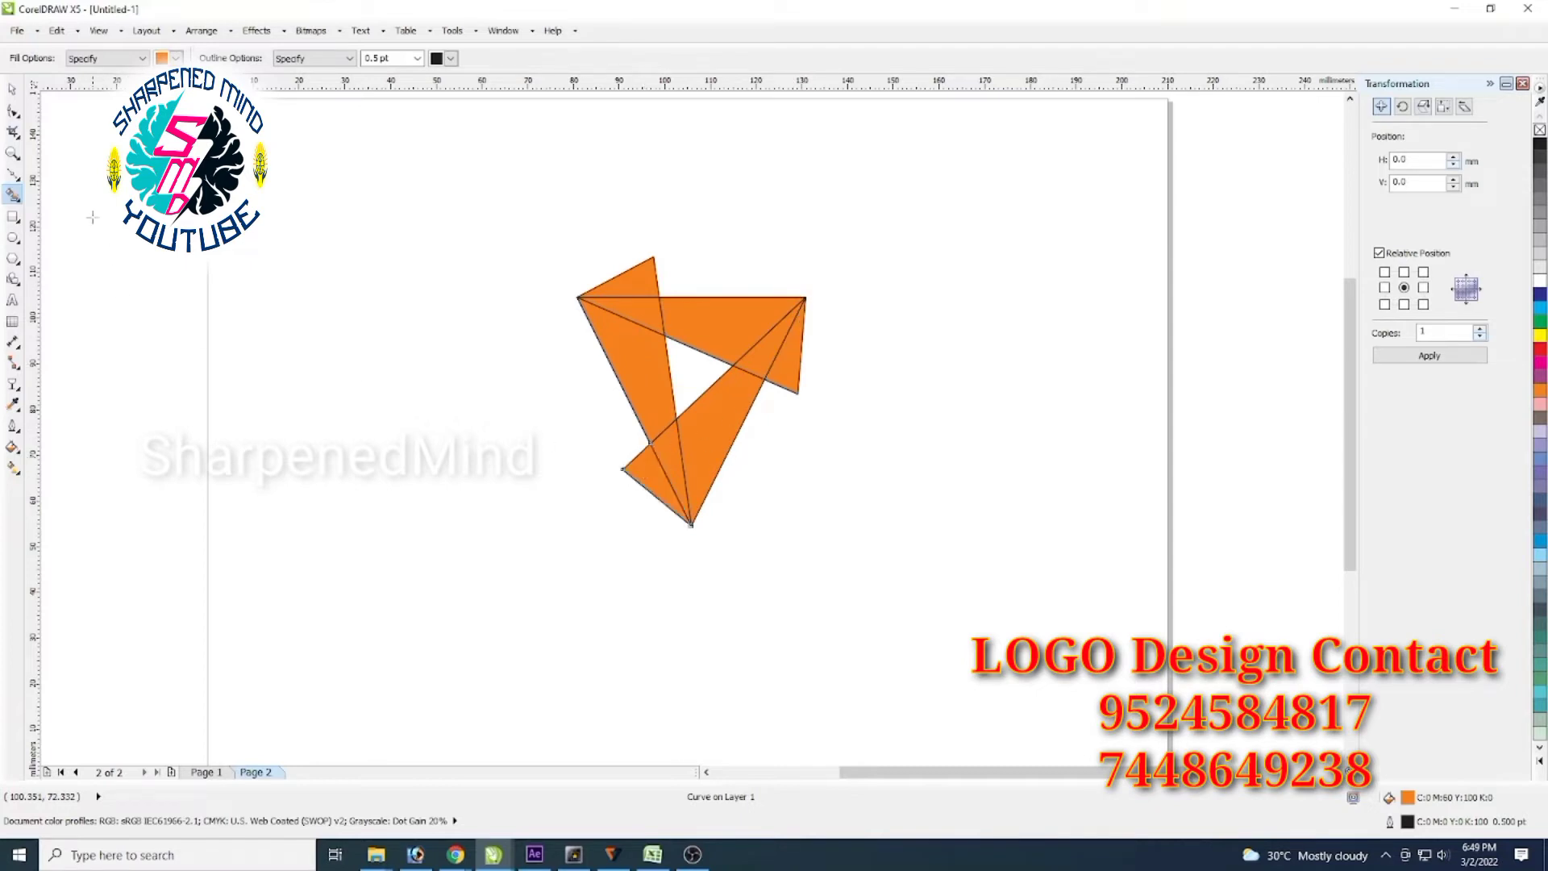
Move the unfilled twisted polygon outline about 66 mm to the right, clear of the orange pieces
click(10, 89)
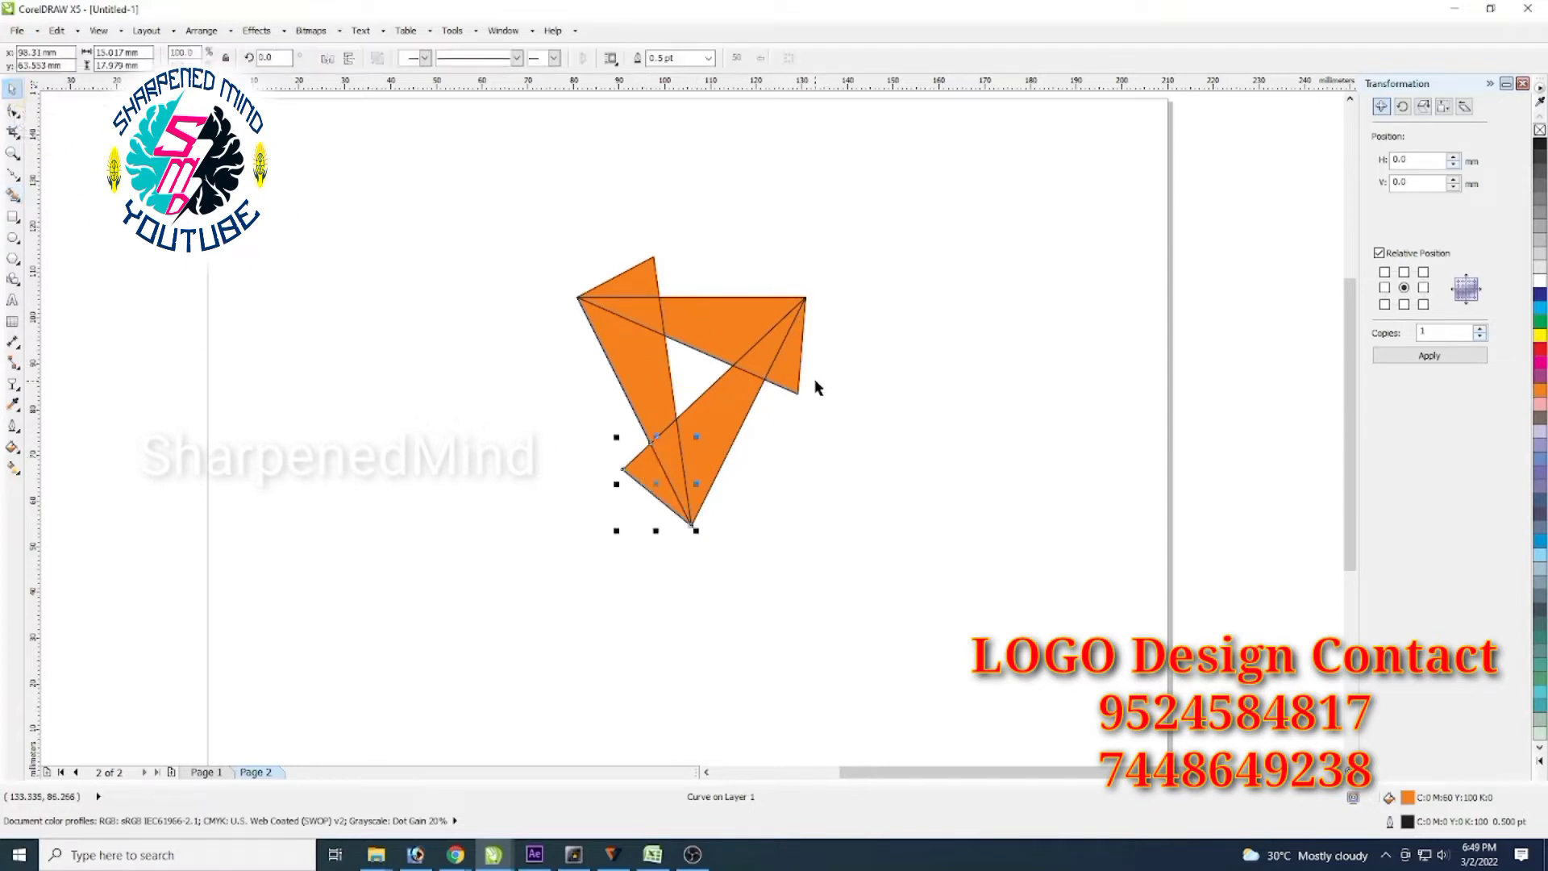
click(804, 387)
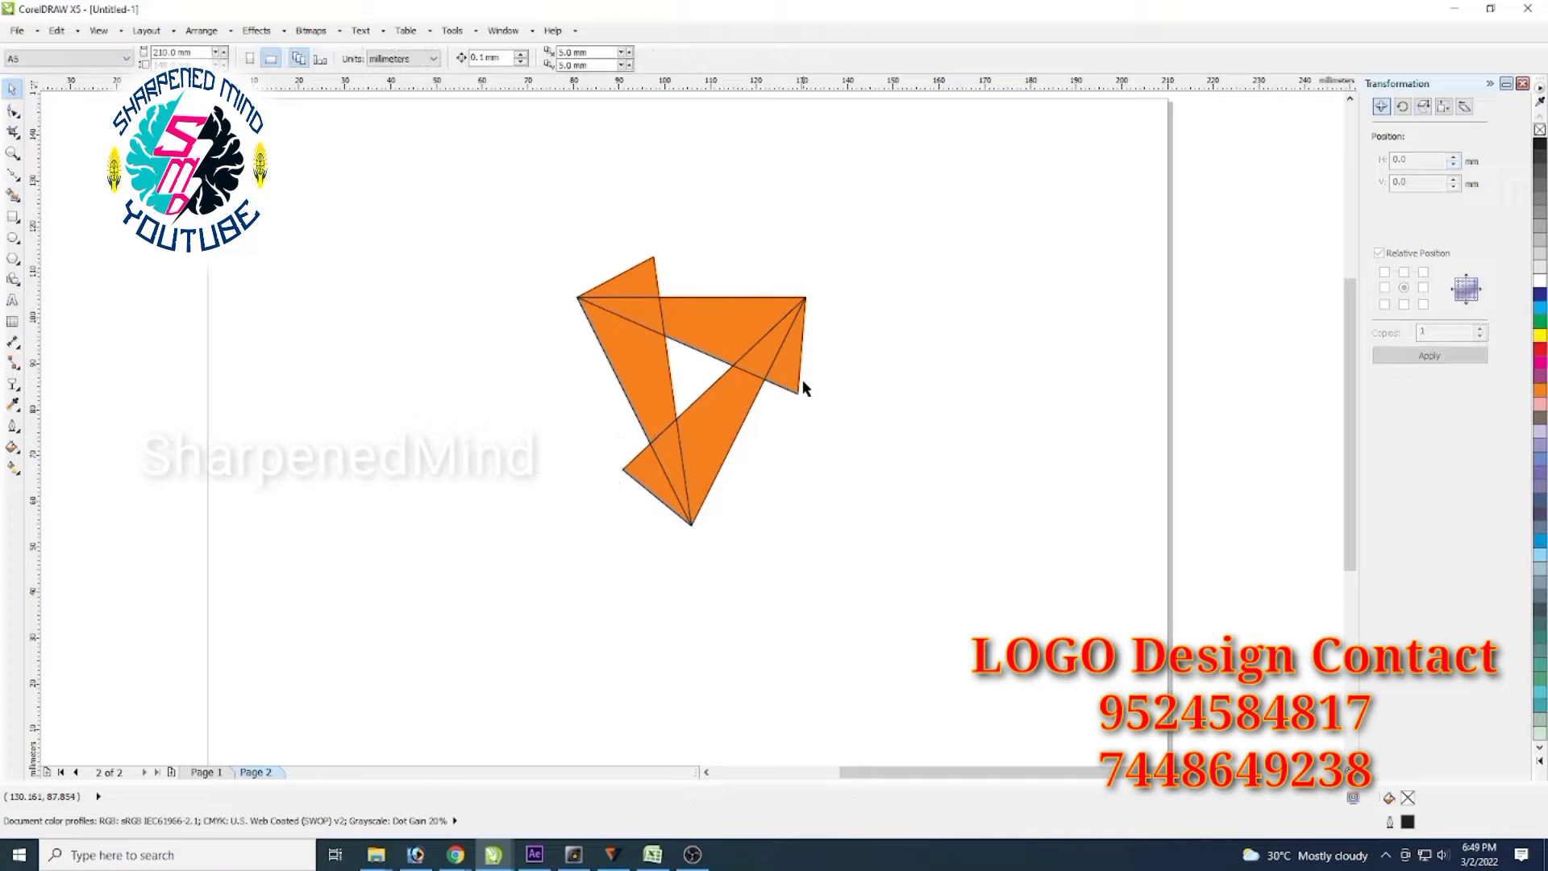
click(704, 381)
drag(707, 374, 1007, 414)
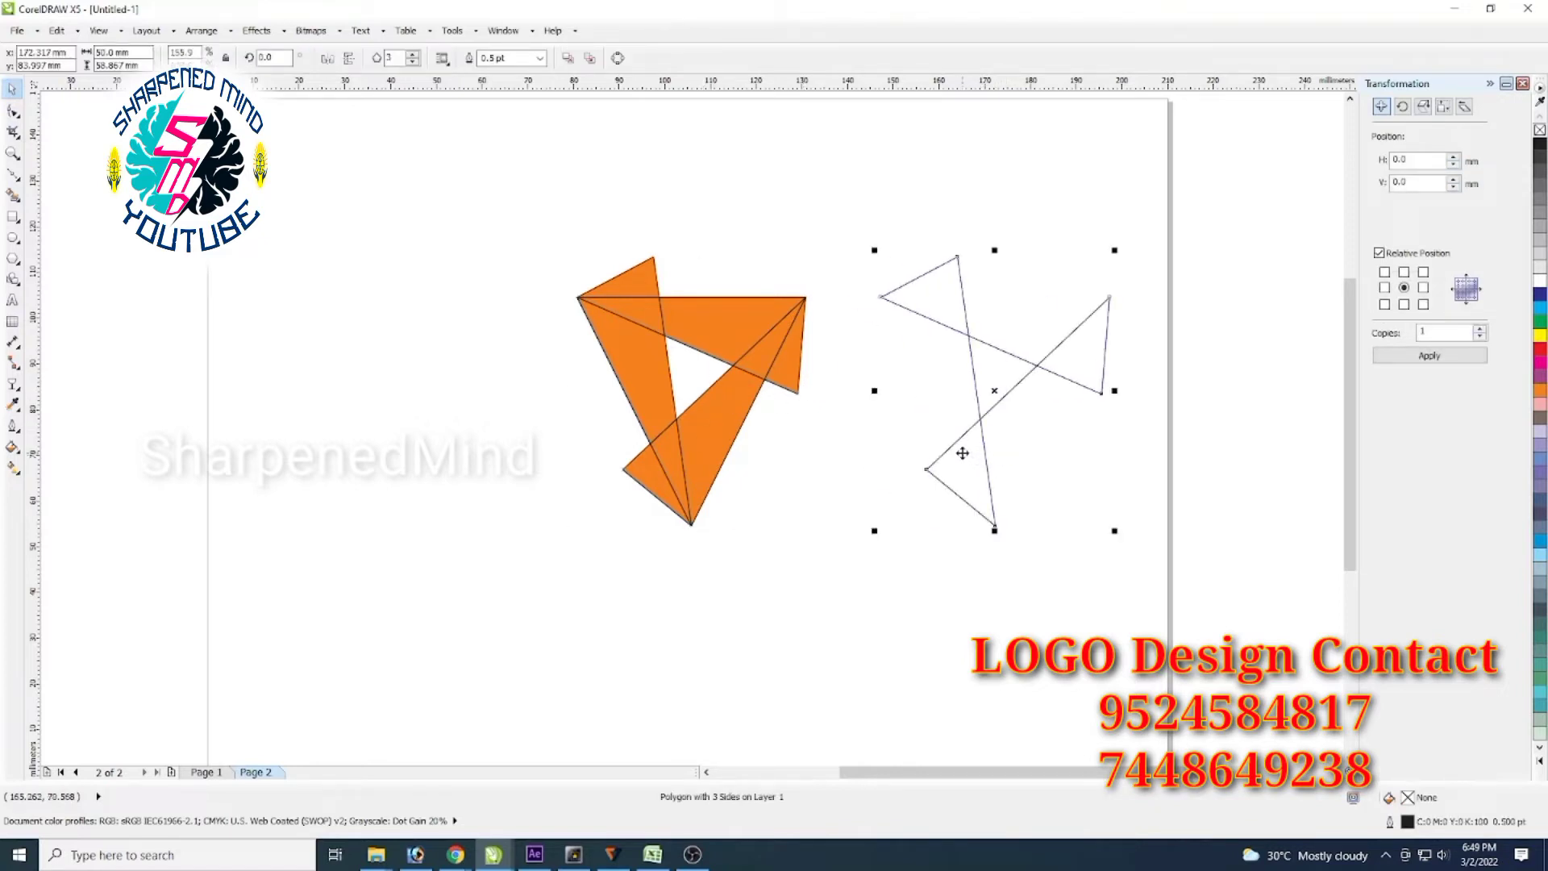
click(794, 444)
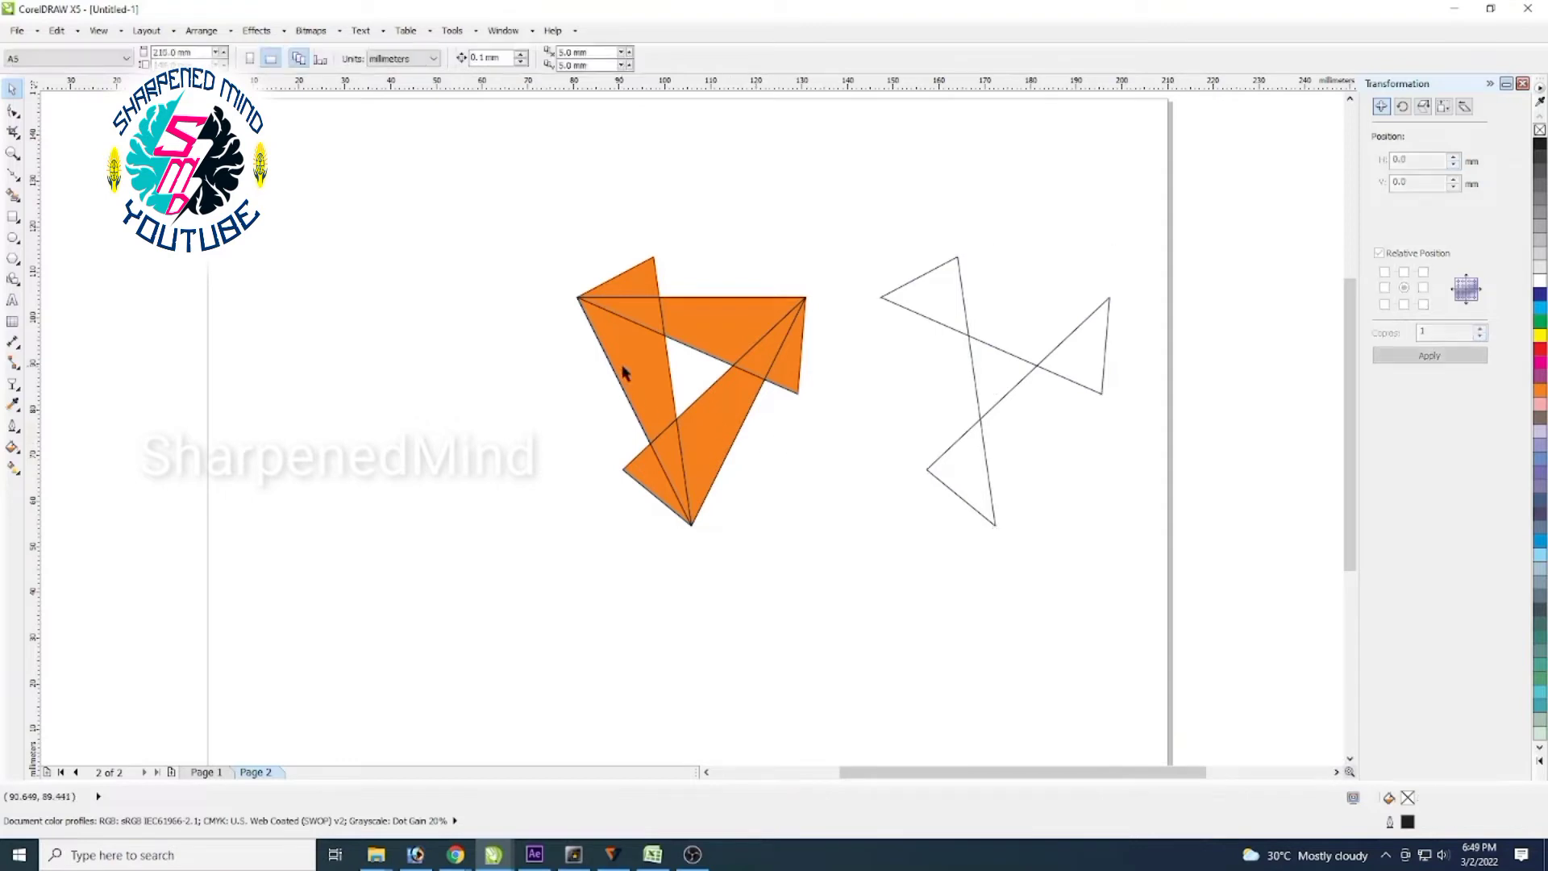
Weld the orange piece at the upper-left corner to the upper horizontal piece to form one arm
click(640, 319)
shift+click(714, 328)
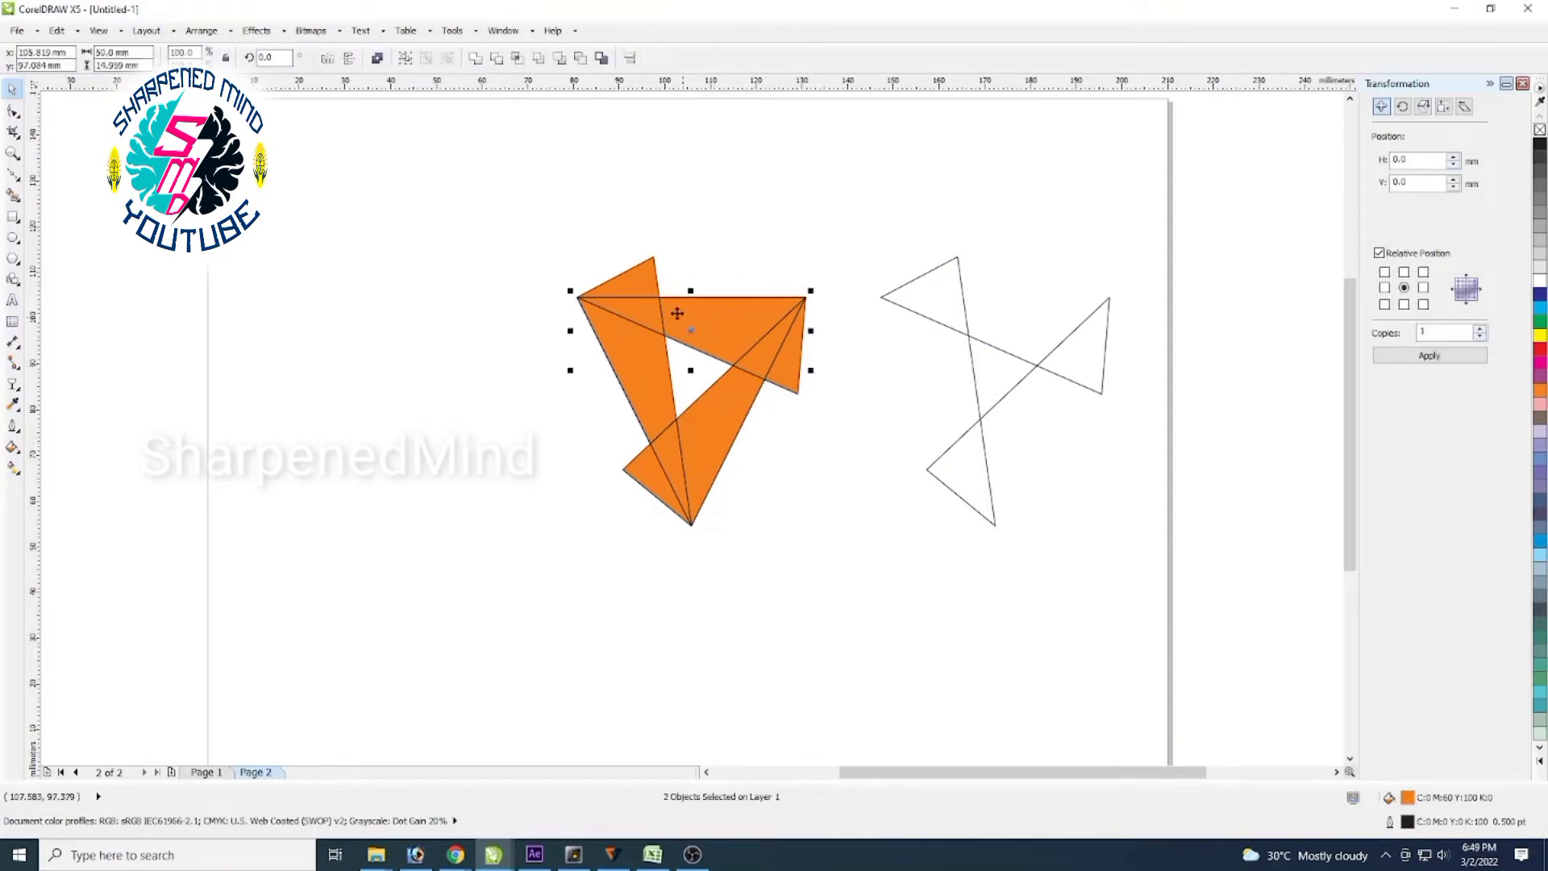
click(475, 59)
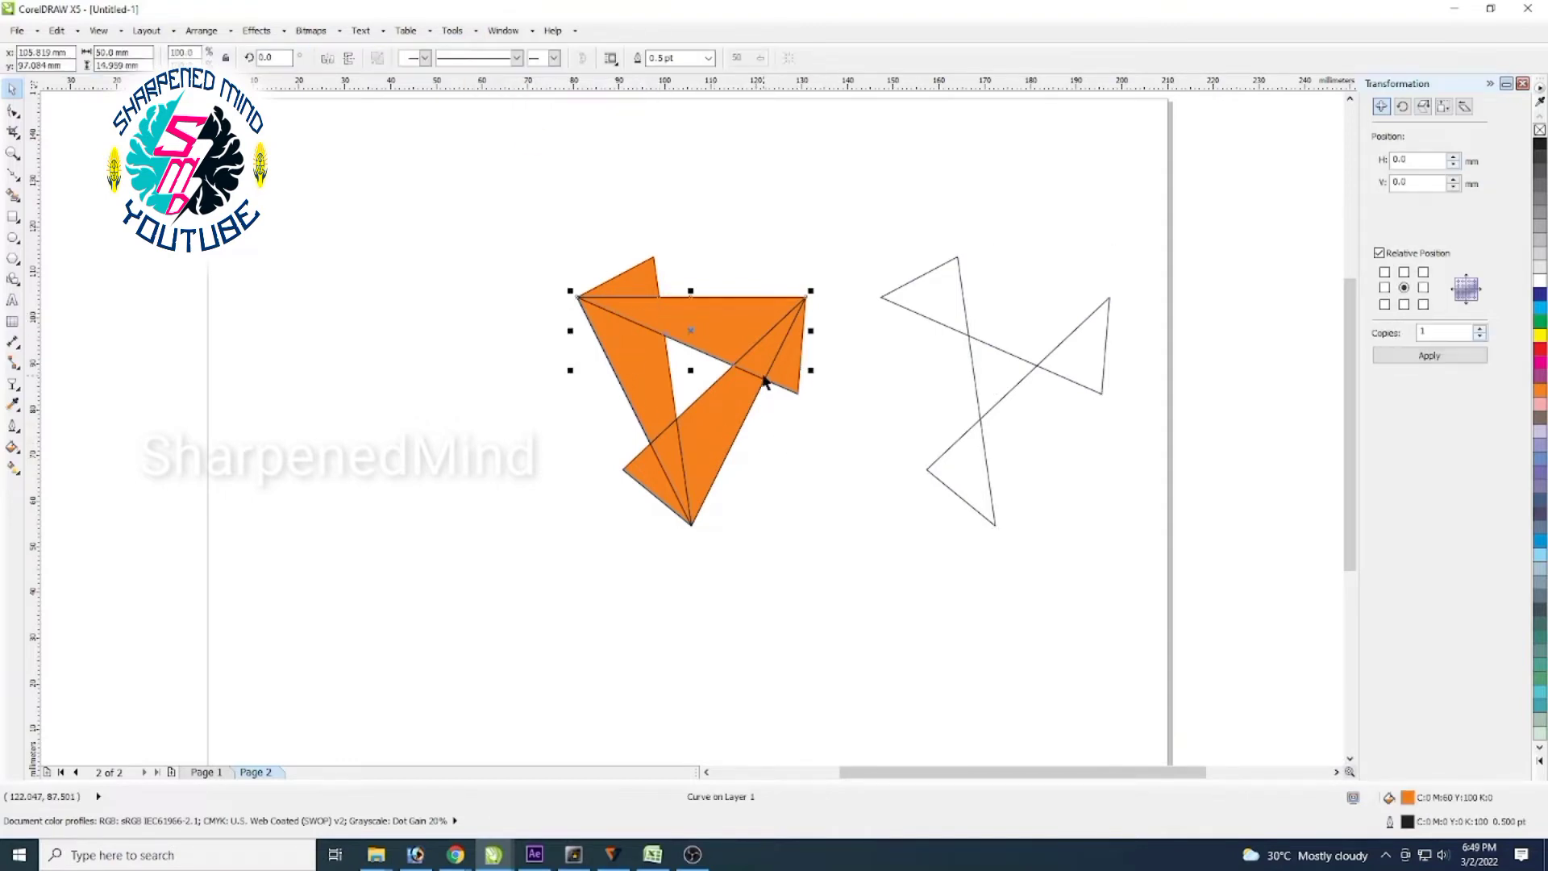
Weld the orange piece at the upper-right corner to the long right-hand piece to form the second arm
click(798, 406)
click(767, 363)
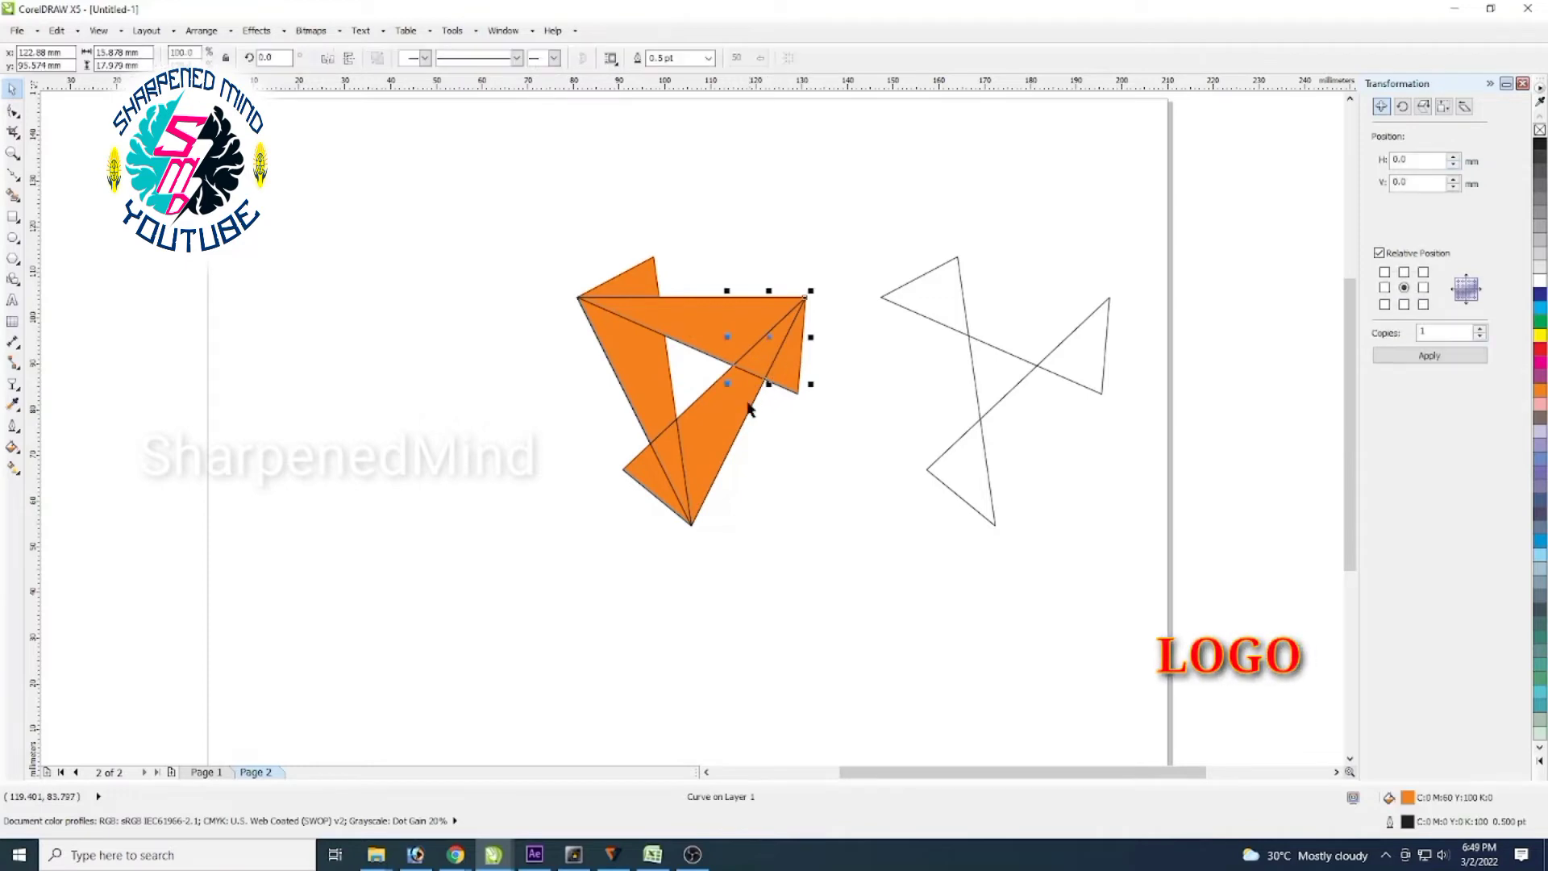
shift+click(716, 437)
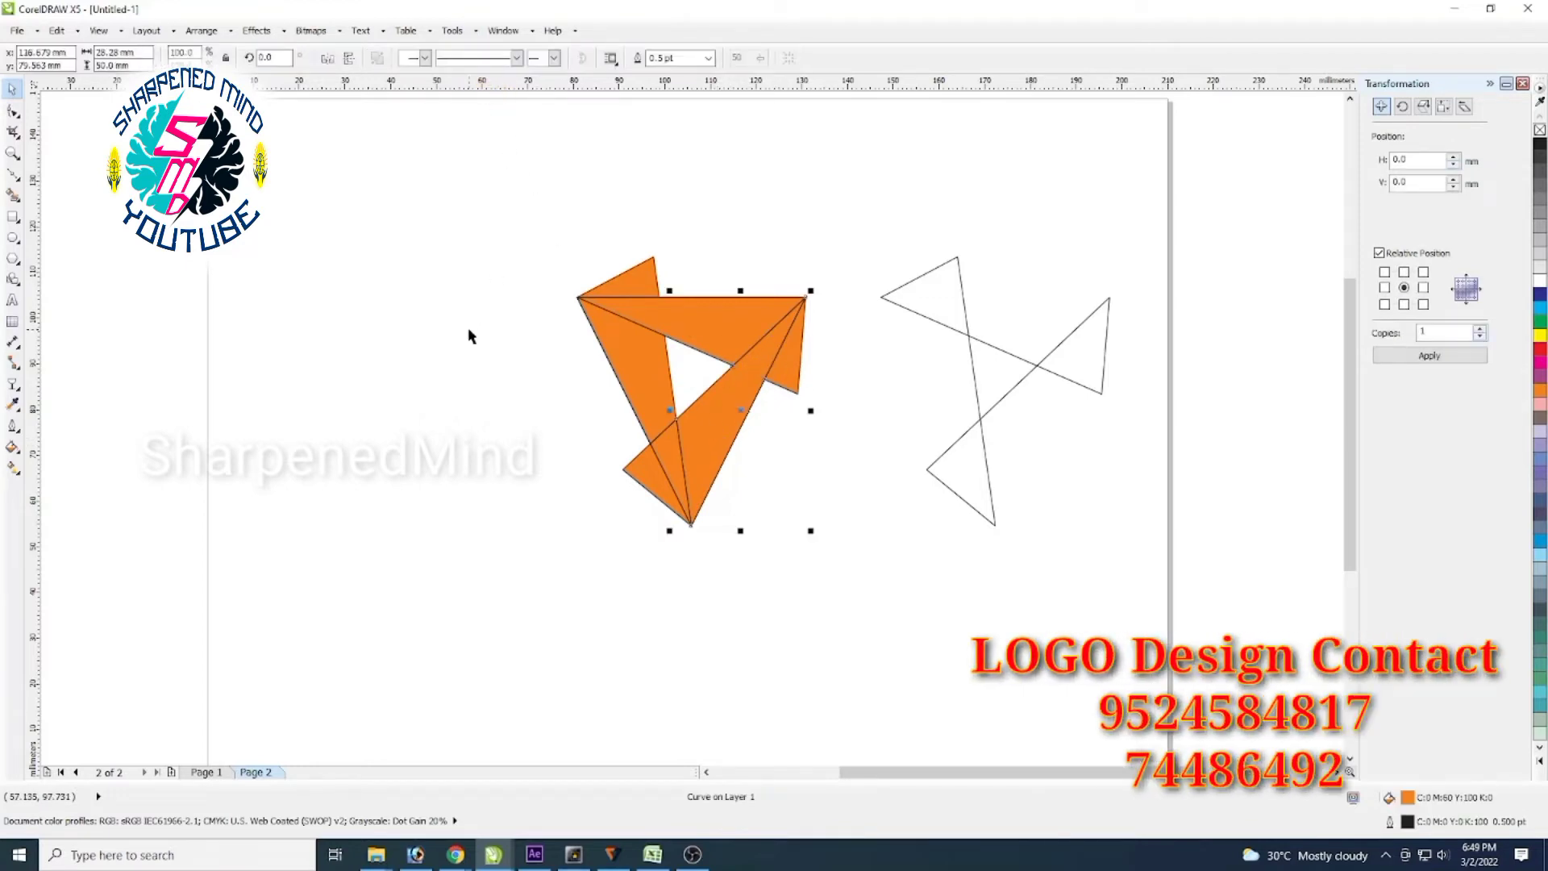
Weld the long left-hand orange piece to the small piece at the lower tip to form the third arm
click(680, 364)
click(649, 357)
shift+click(669, 457)
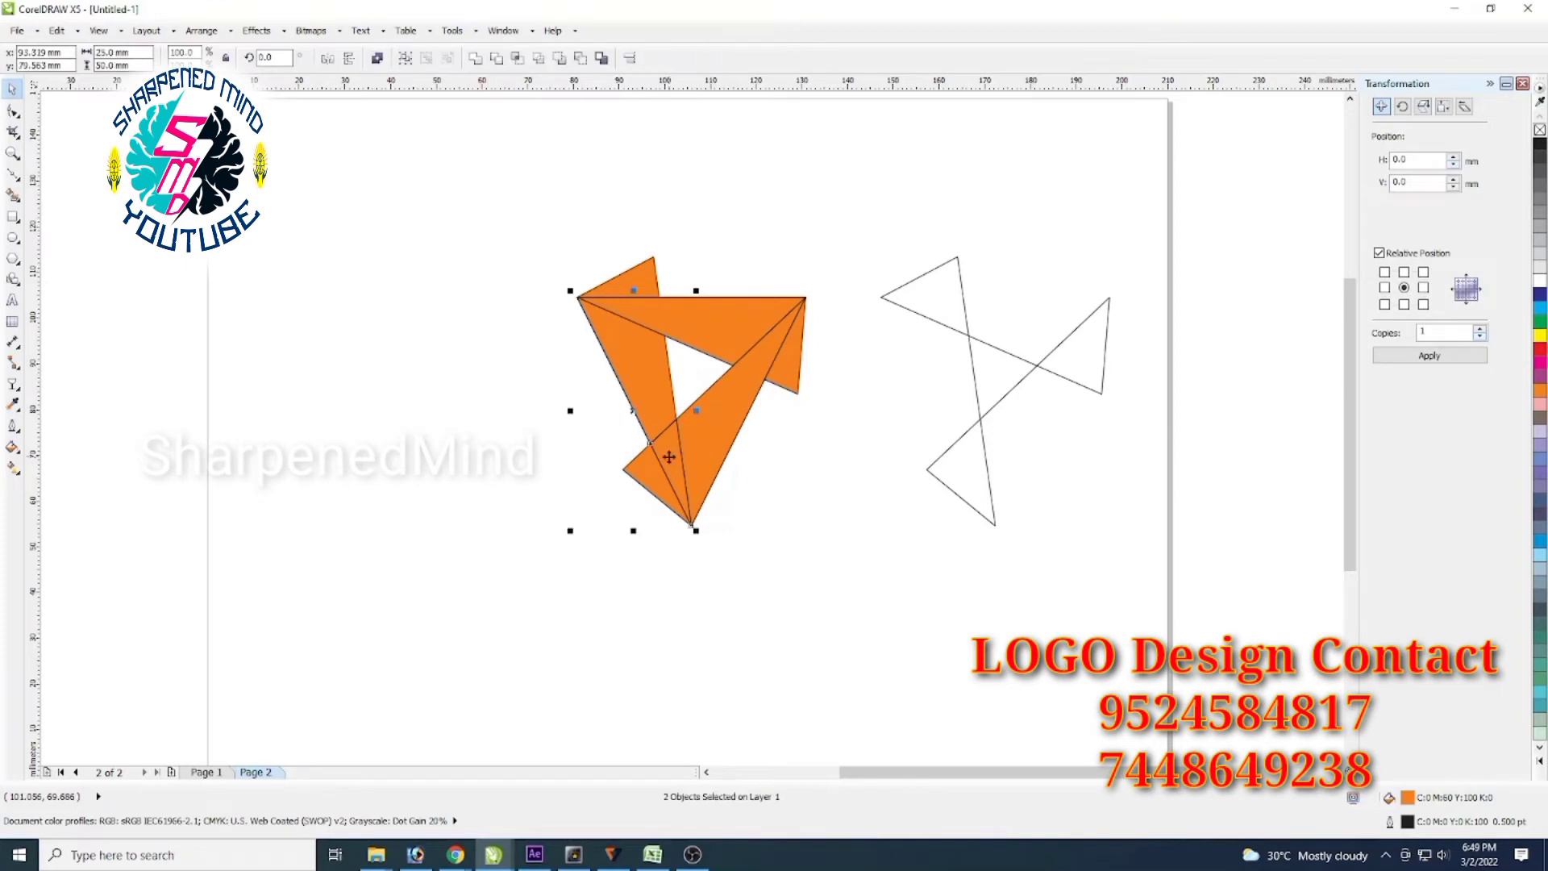
click(476, 58)
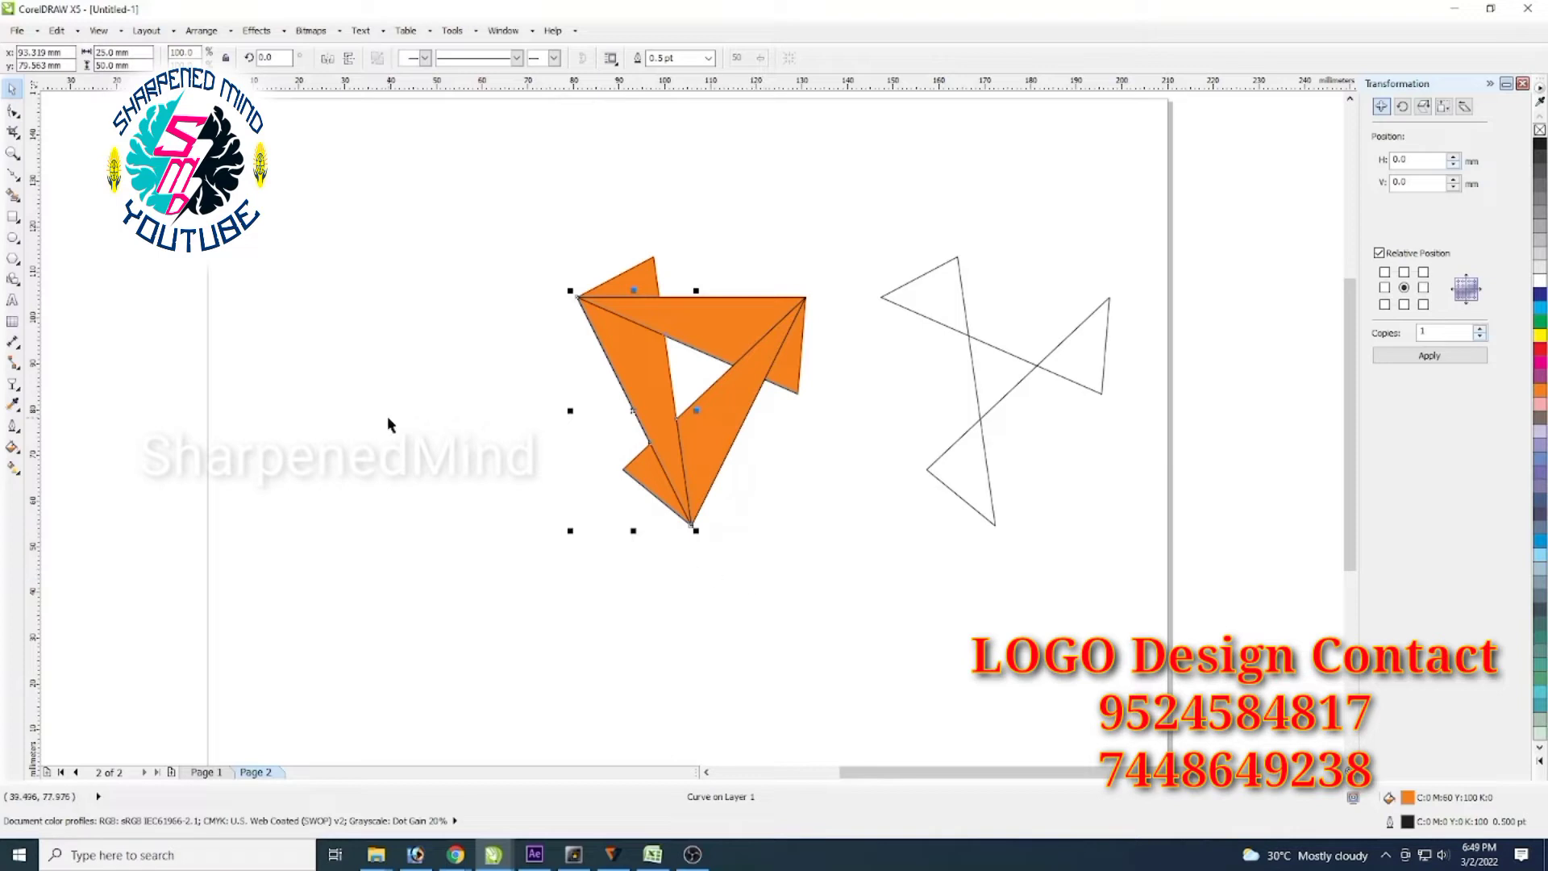
Apply a linear gradient to the left arm from its lower tip to its upper end, with magenta as the end colour
click(16, 474)
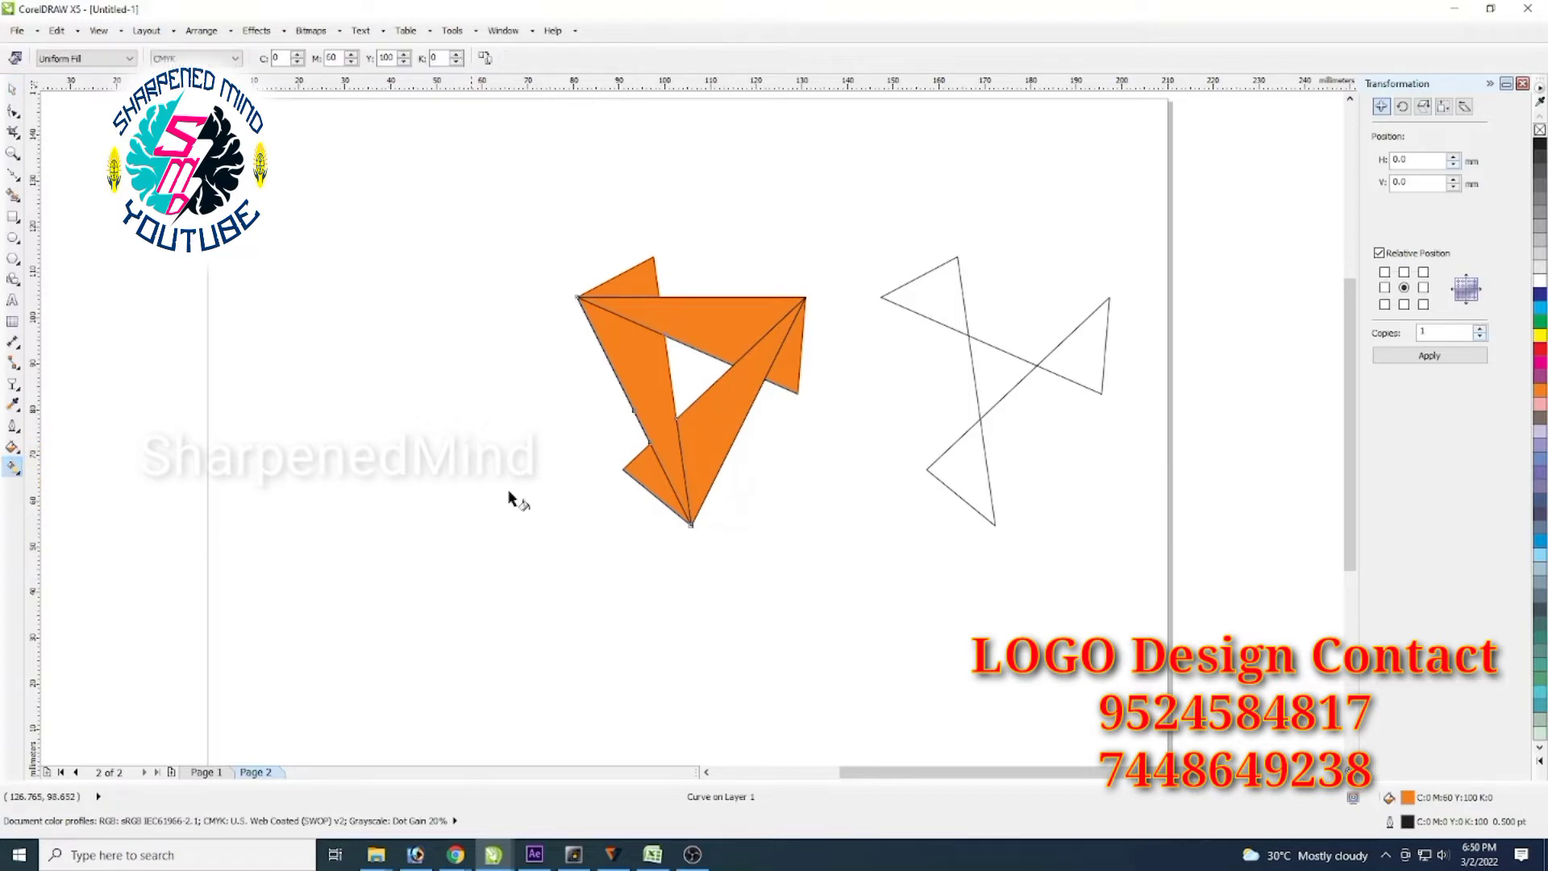
drag(690, 524, 632, 321)
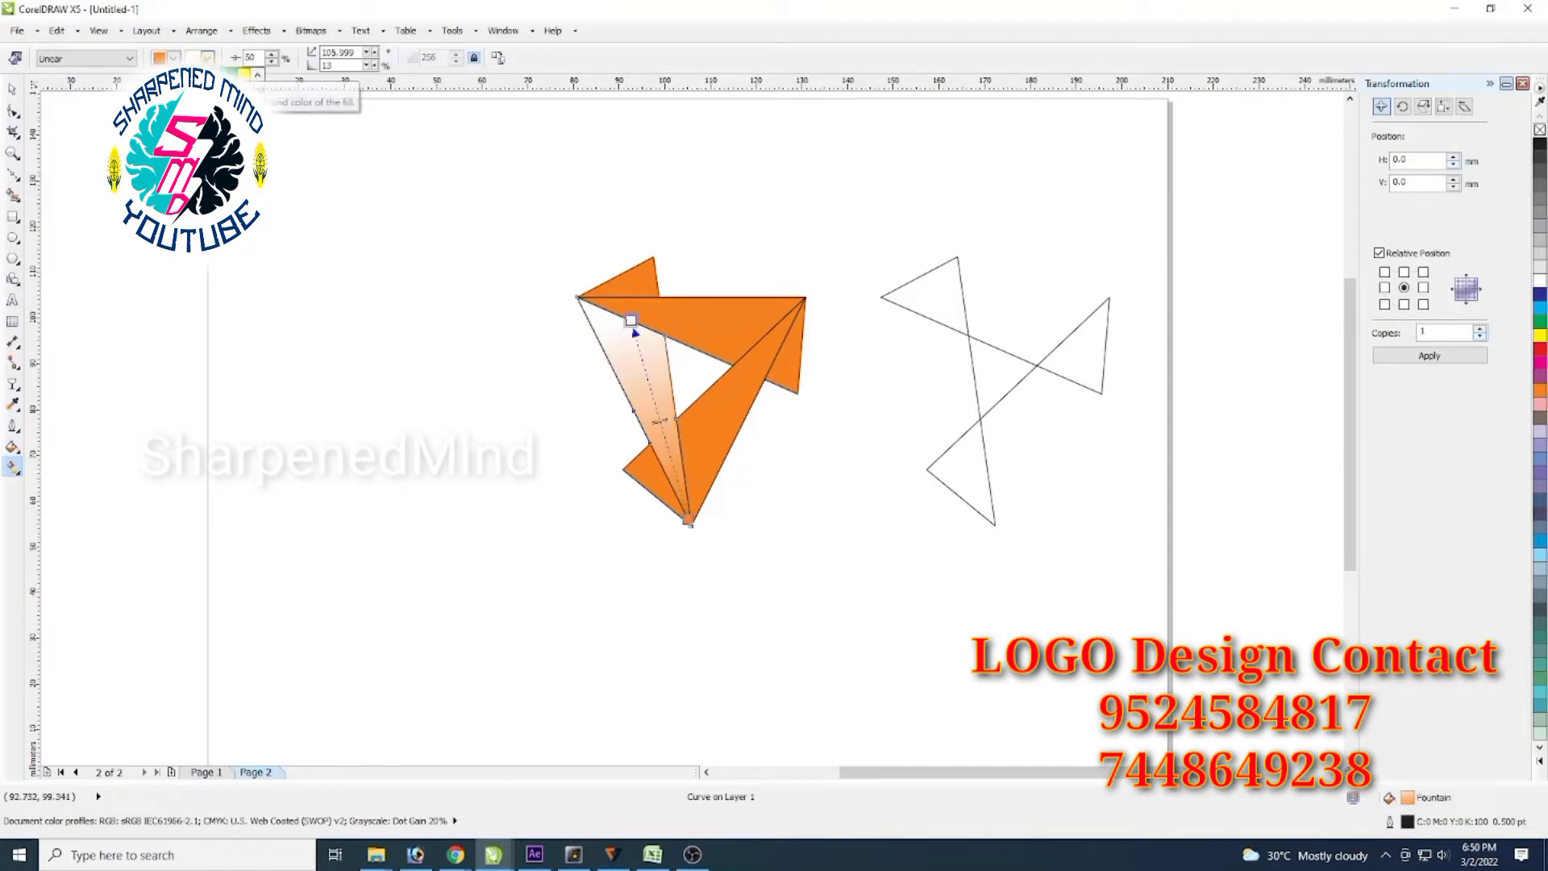
click(208, 57)
click(207, 87)
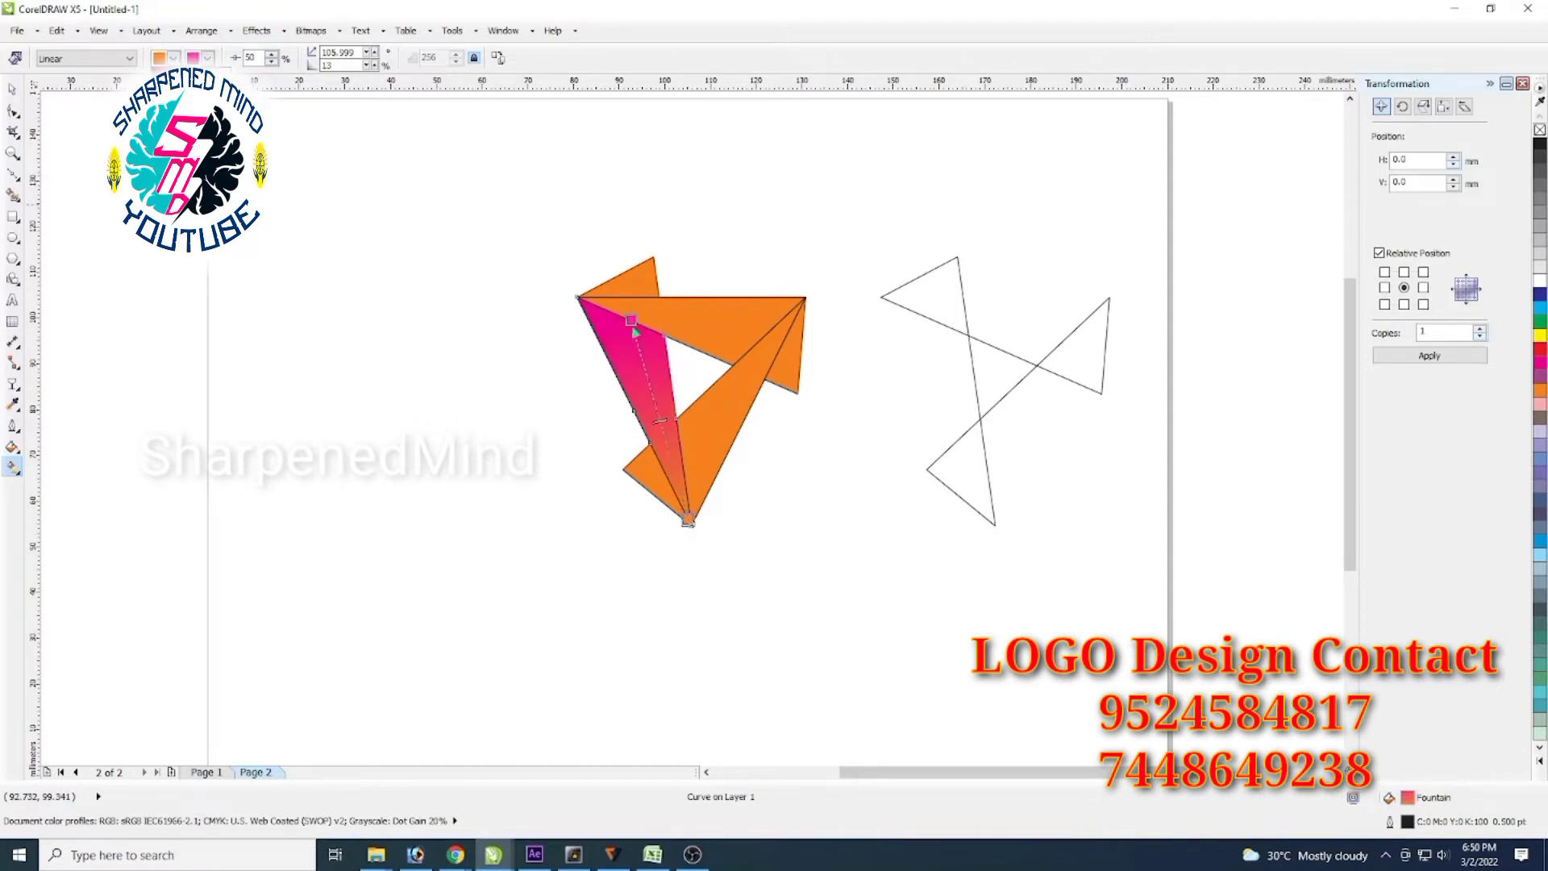
Recolour the left arm's gradient from dark red (C29 M100 Y100 K40) at the lower tip to bright red at the upper end
double_click(690, 522)
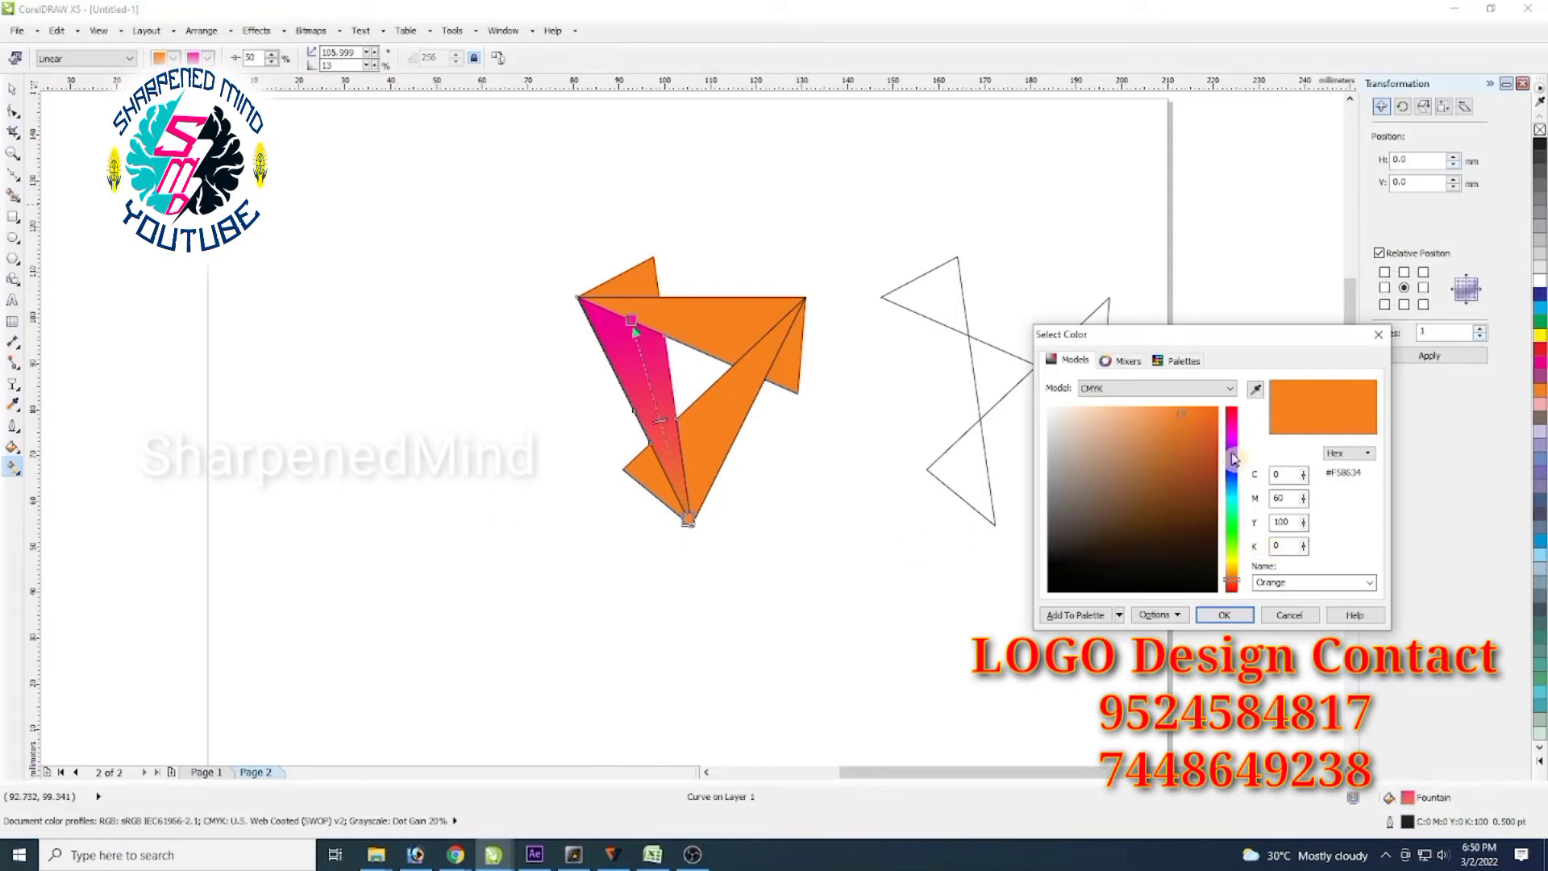
click(1232, 409)
click(1205, 471)
click(1215, 491)
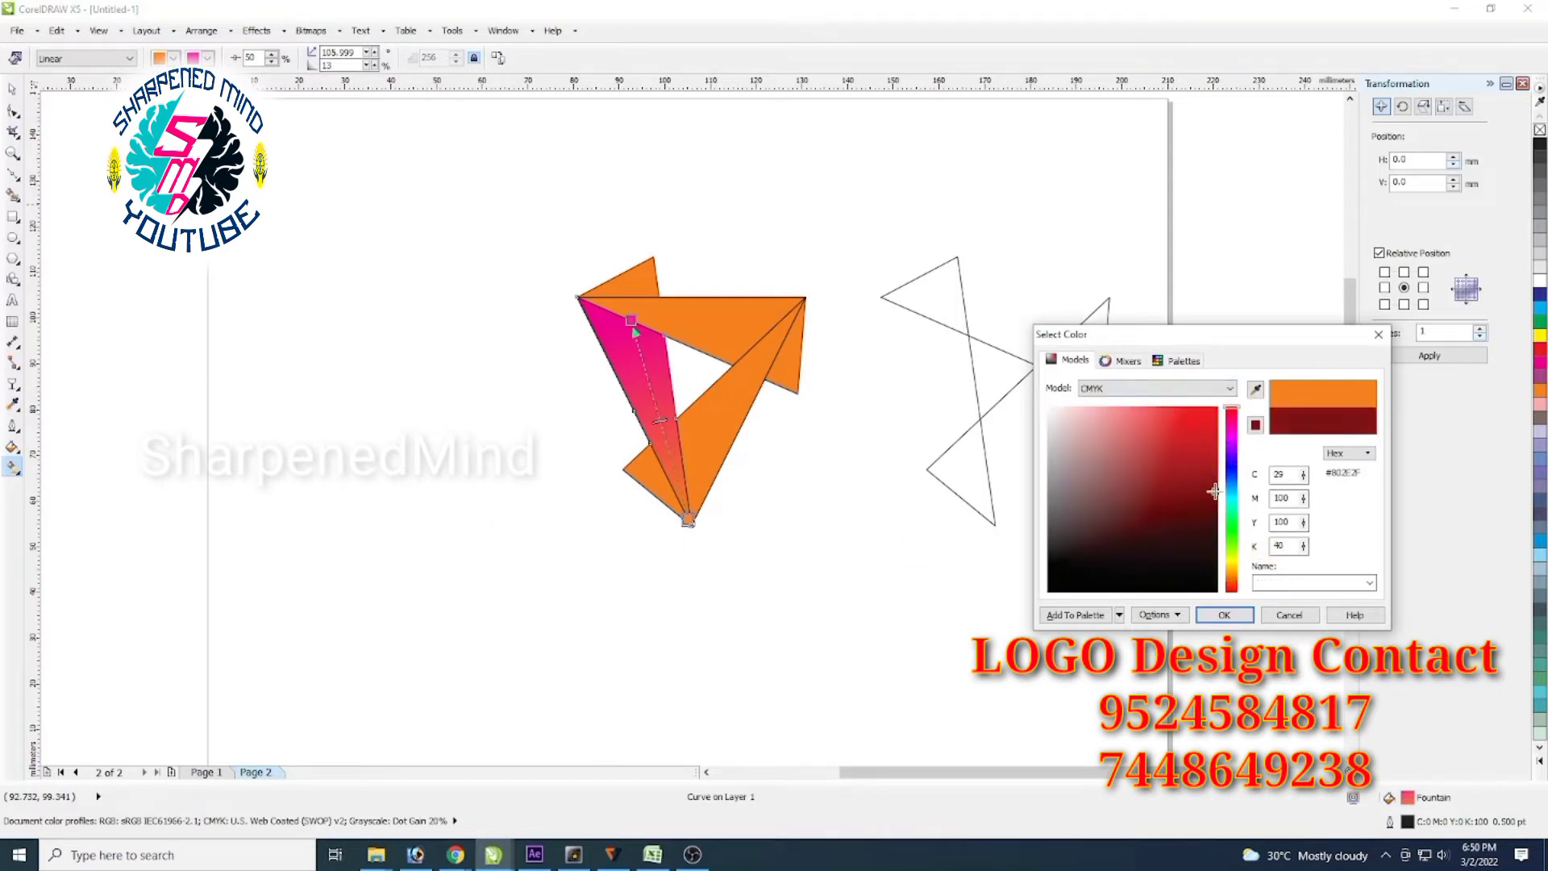
click(1224, 615)
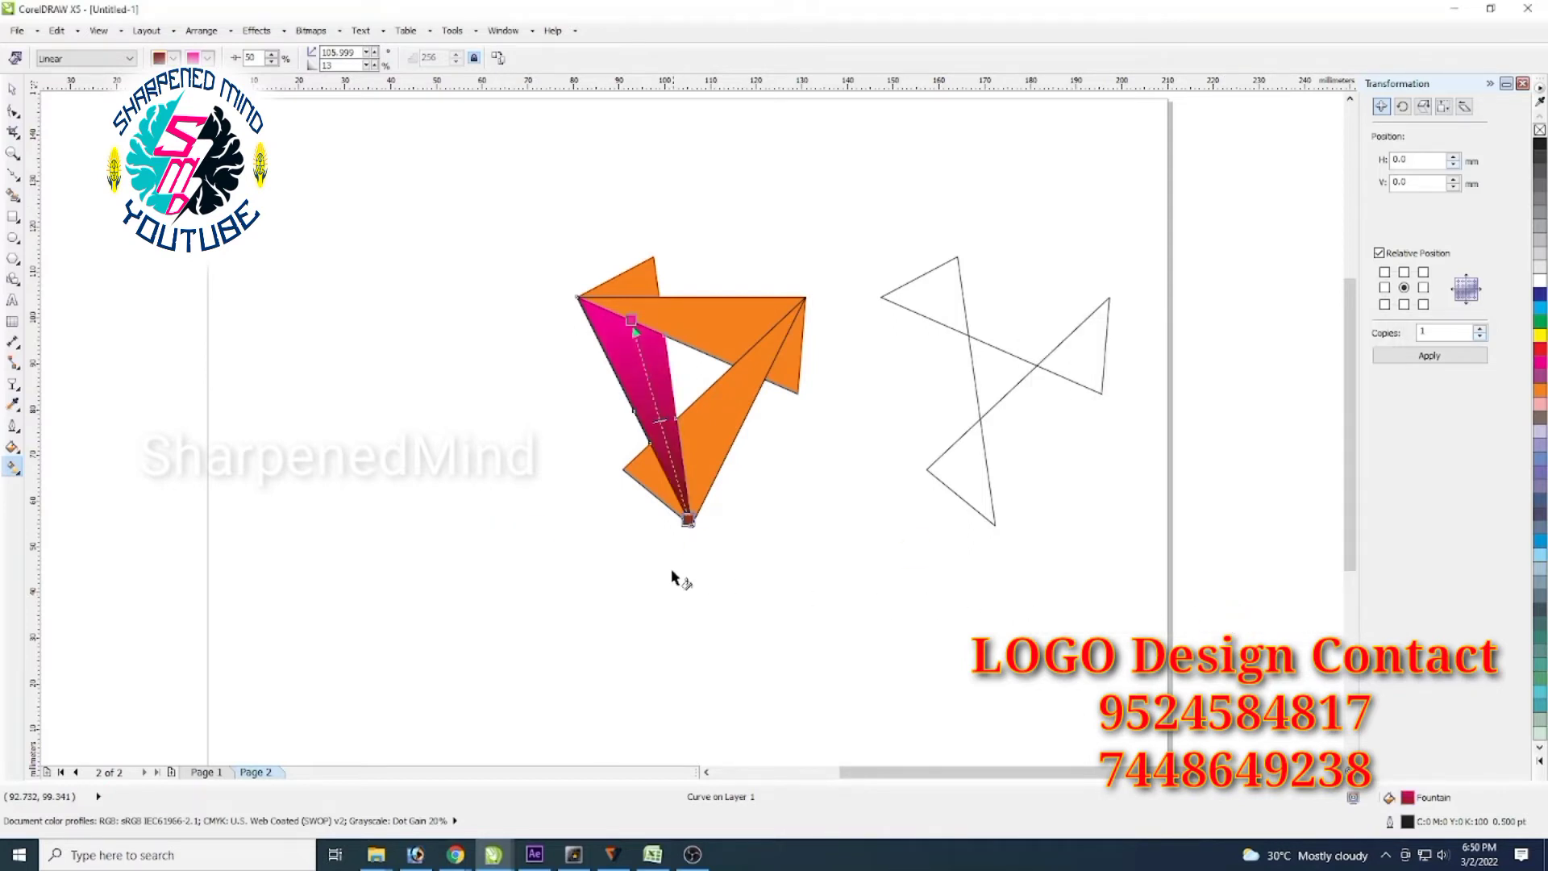
drag(689, 522, 686, 523)
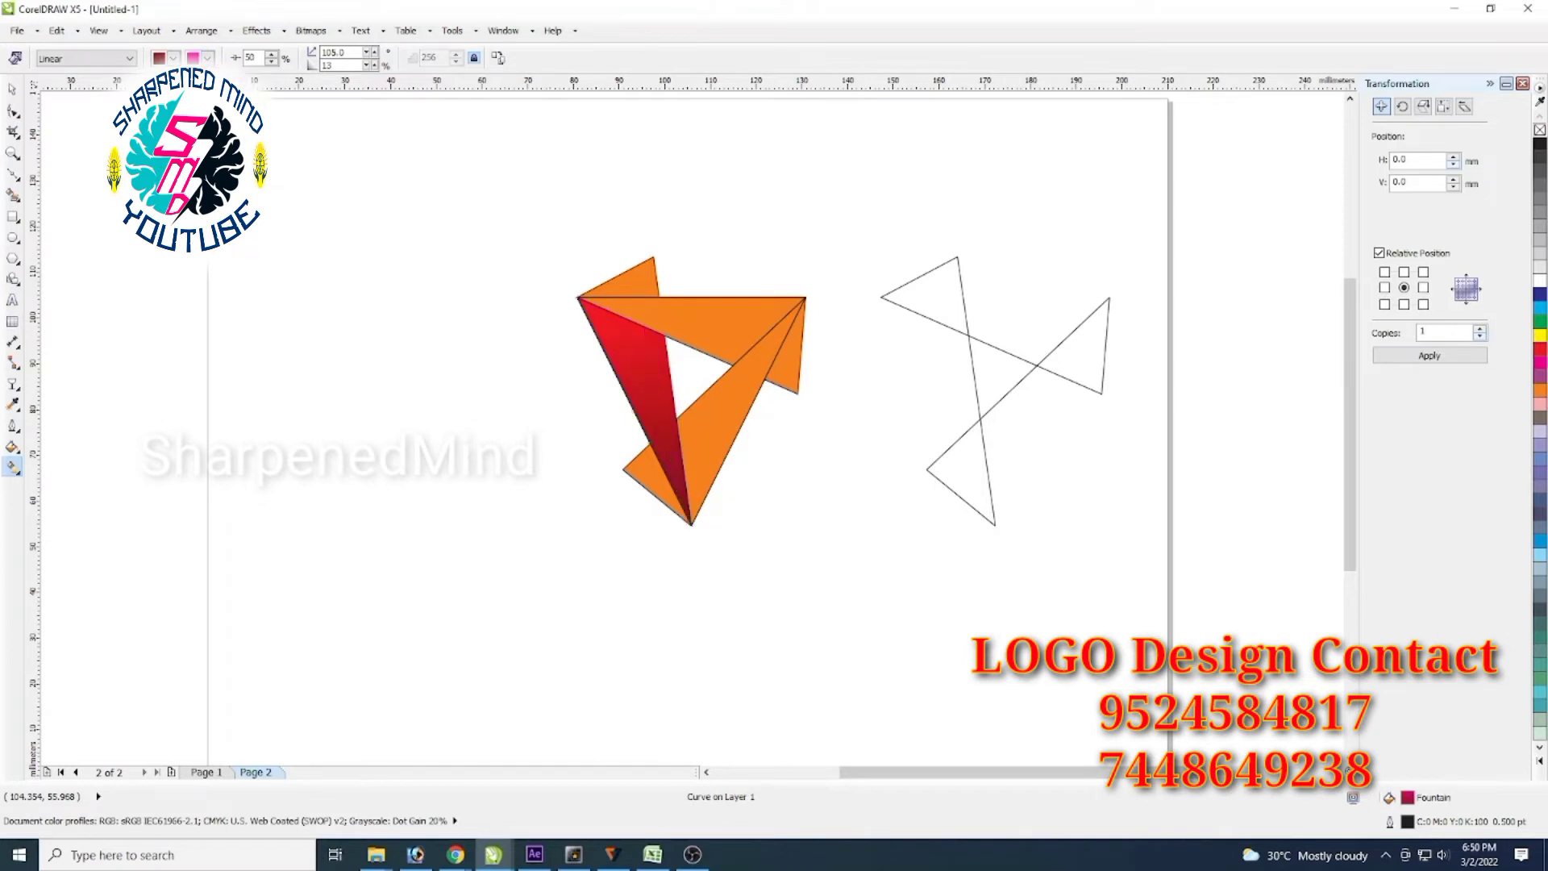
Delete the unfilled twisted polygon outline beside the coloured triangle
click(12, 90)
click(916, 575)
drag(872, 214, 1339, 687)
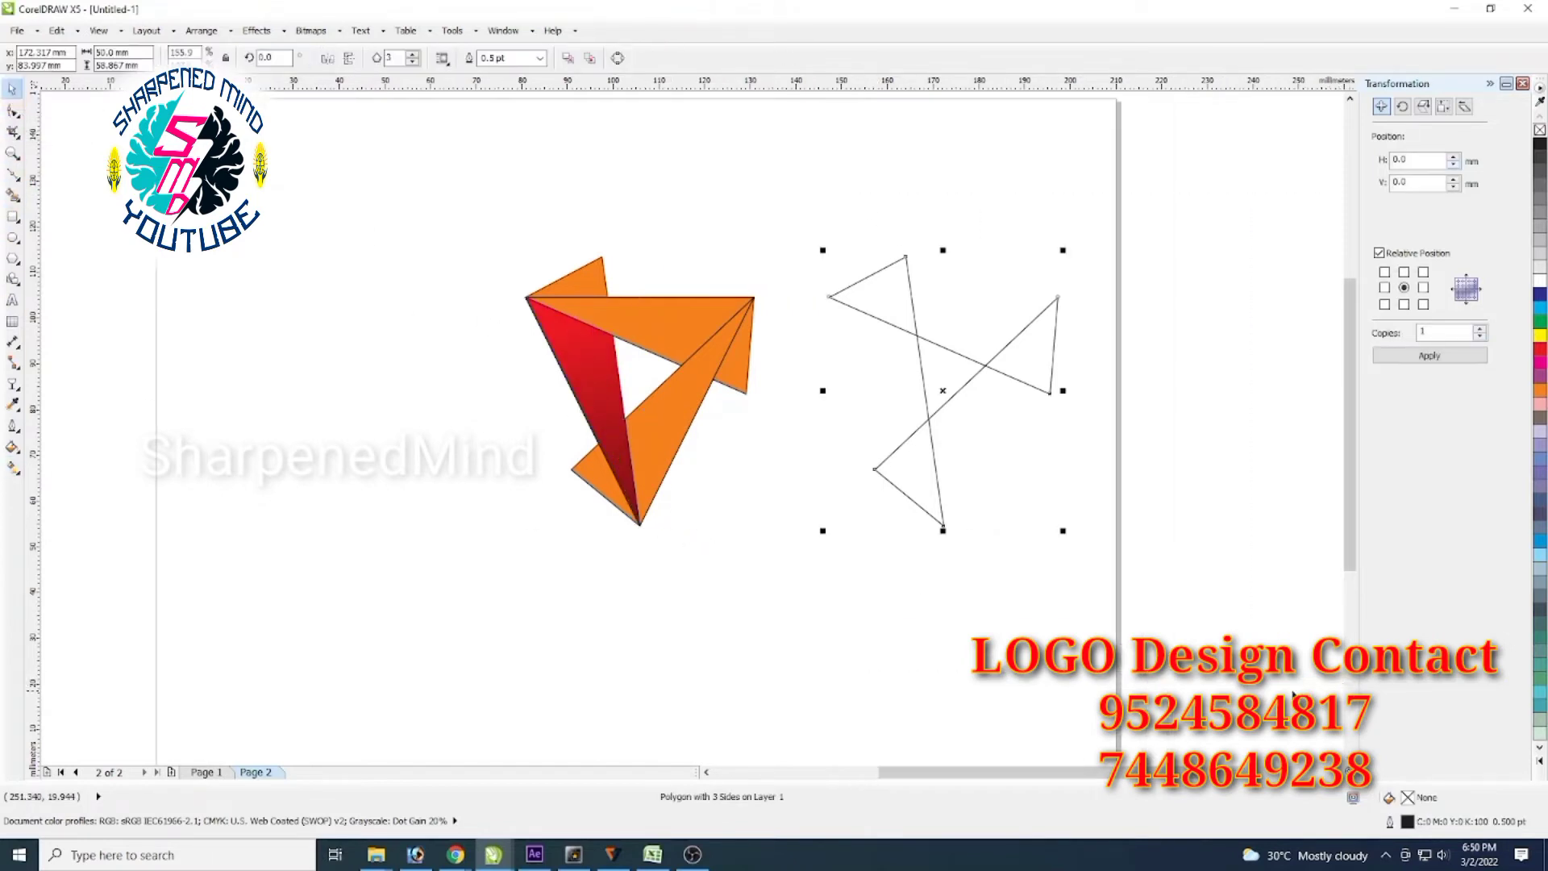
key(Delete)
scroll(597, 472, up, 2)
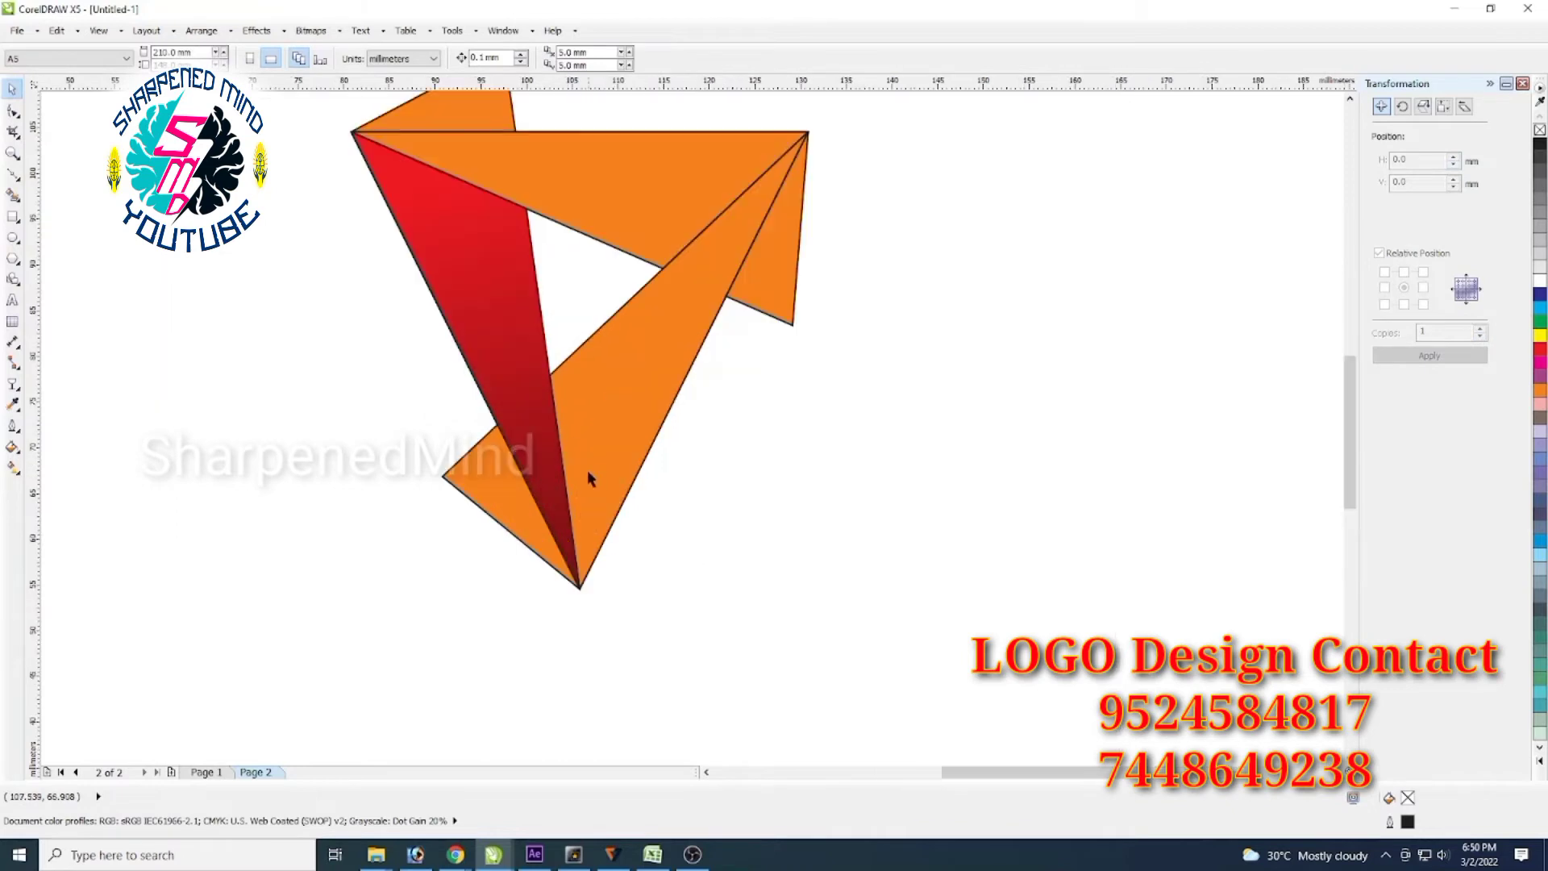
Change the left arm's gradient end colour to yellow at its upper end and move the dark red start up from the lower tip
click(535, 444)
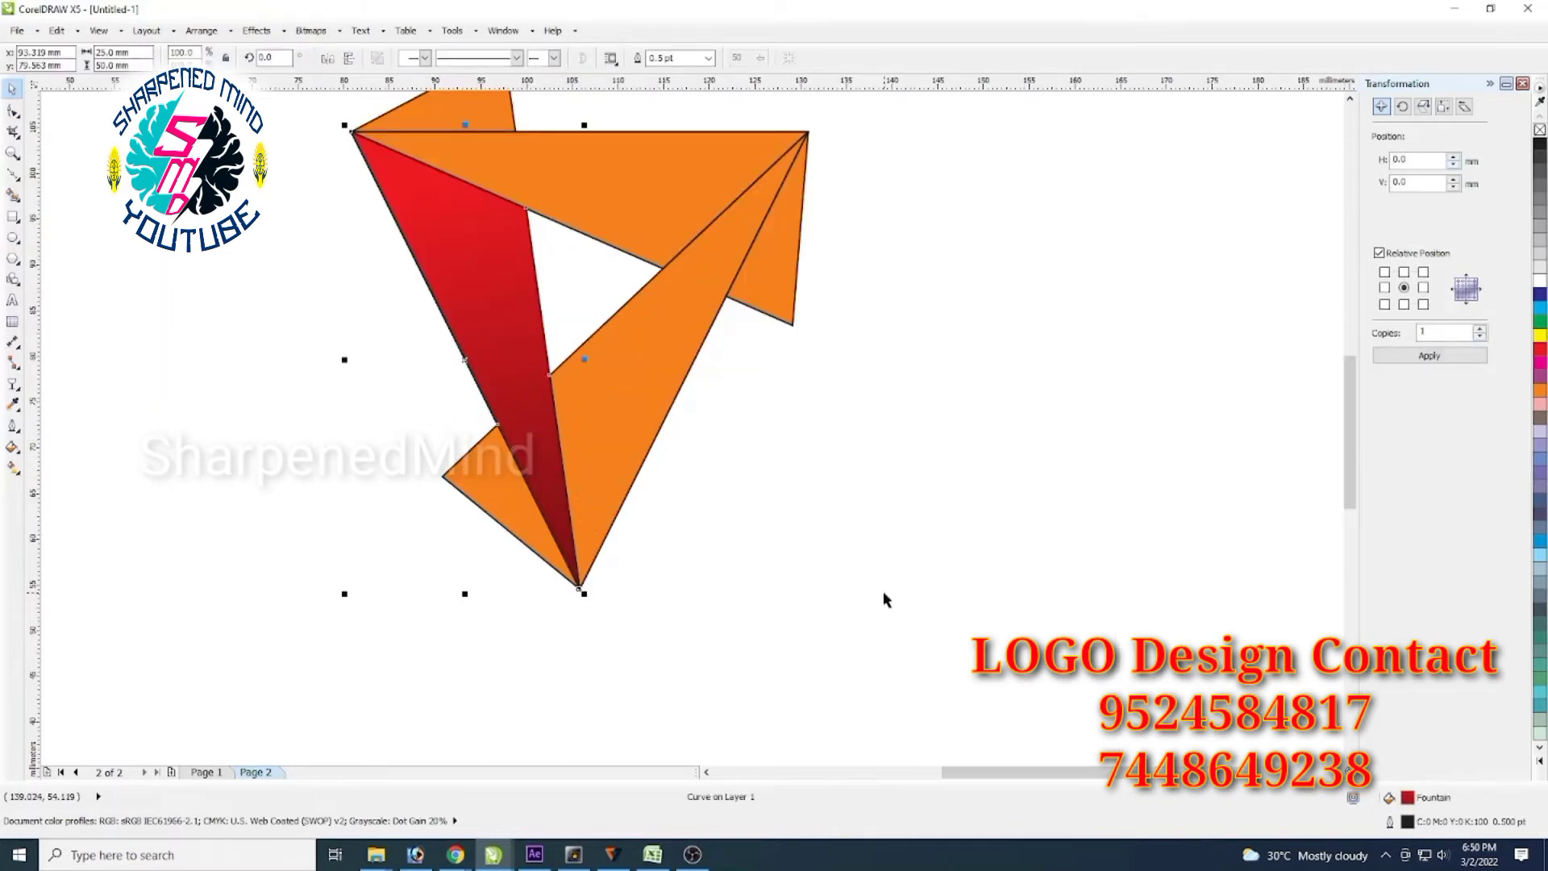
click(13, 466)
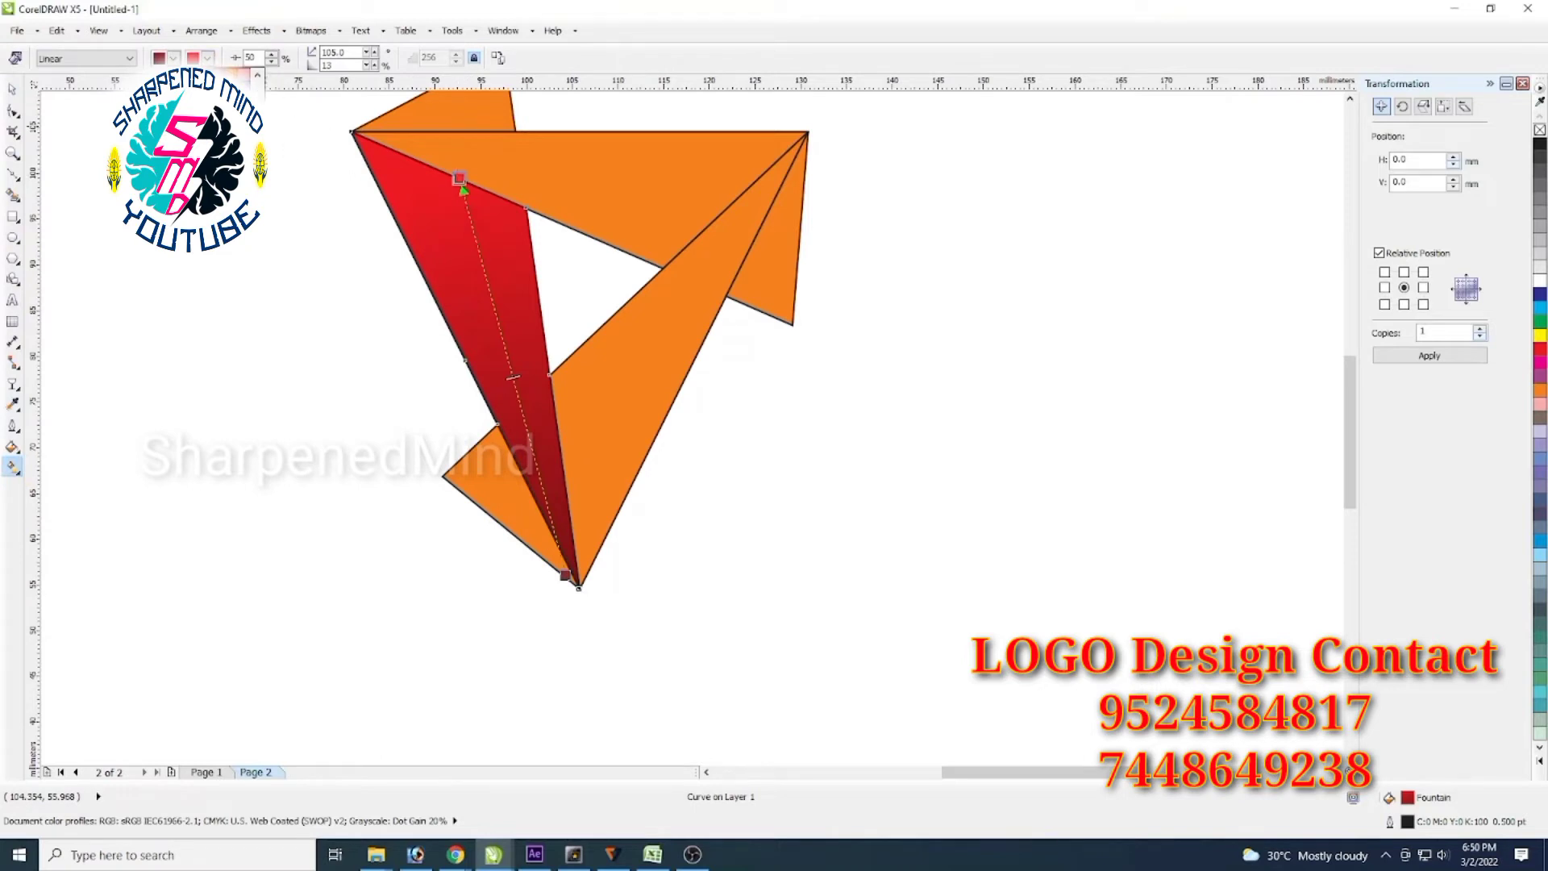
click(1540, 333)
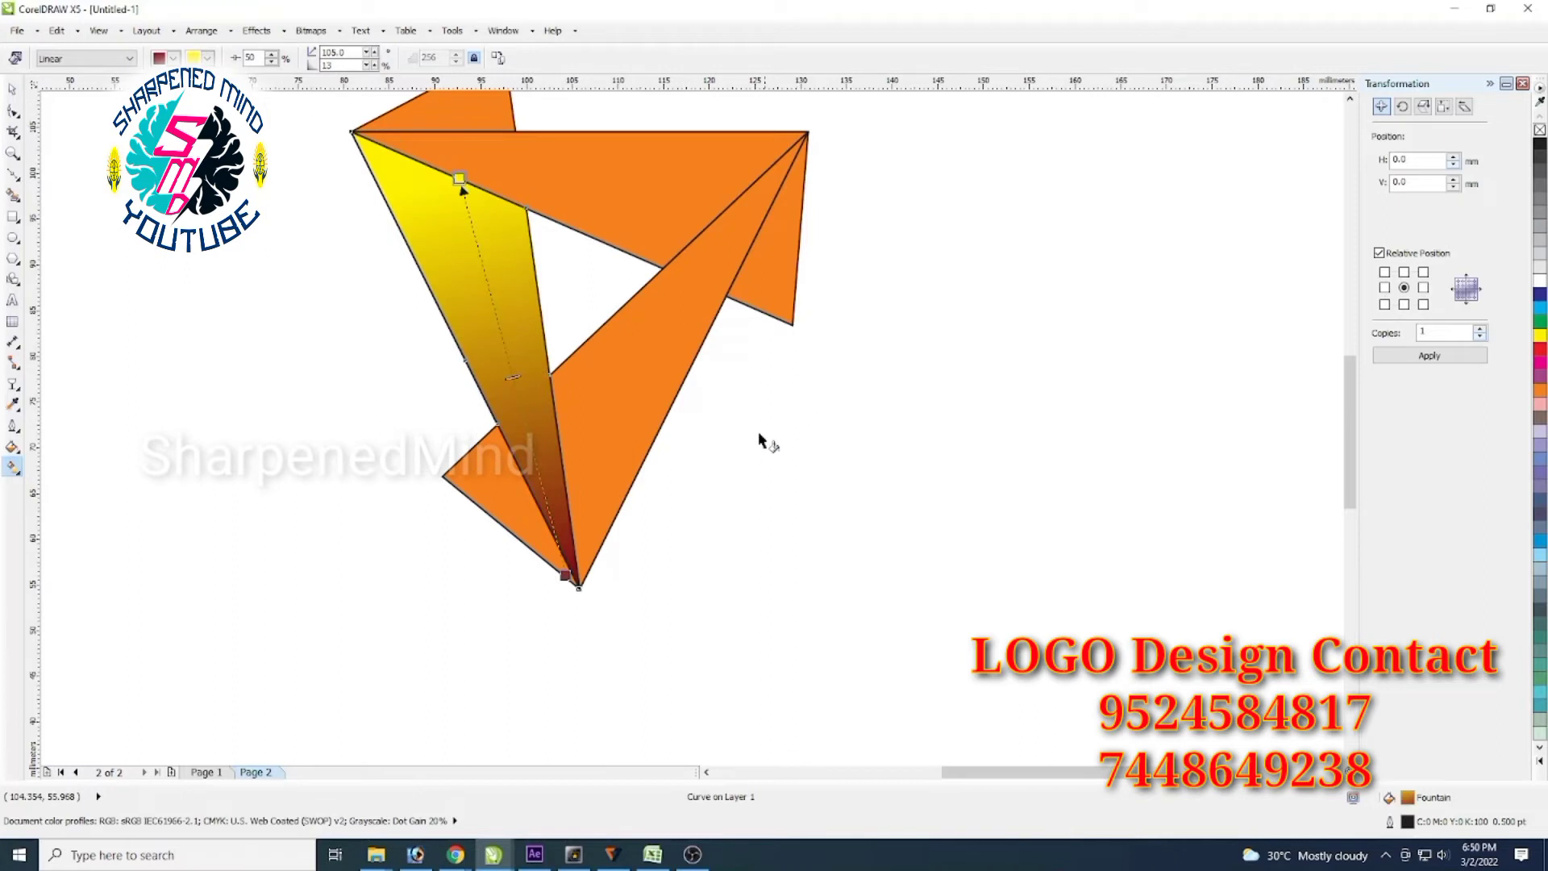
drag(565, 575, 547, 475)
scroll(615, 526, down, 1)
click(12, 89)
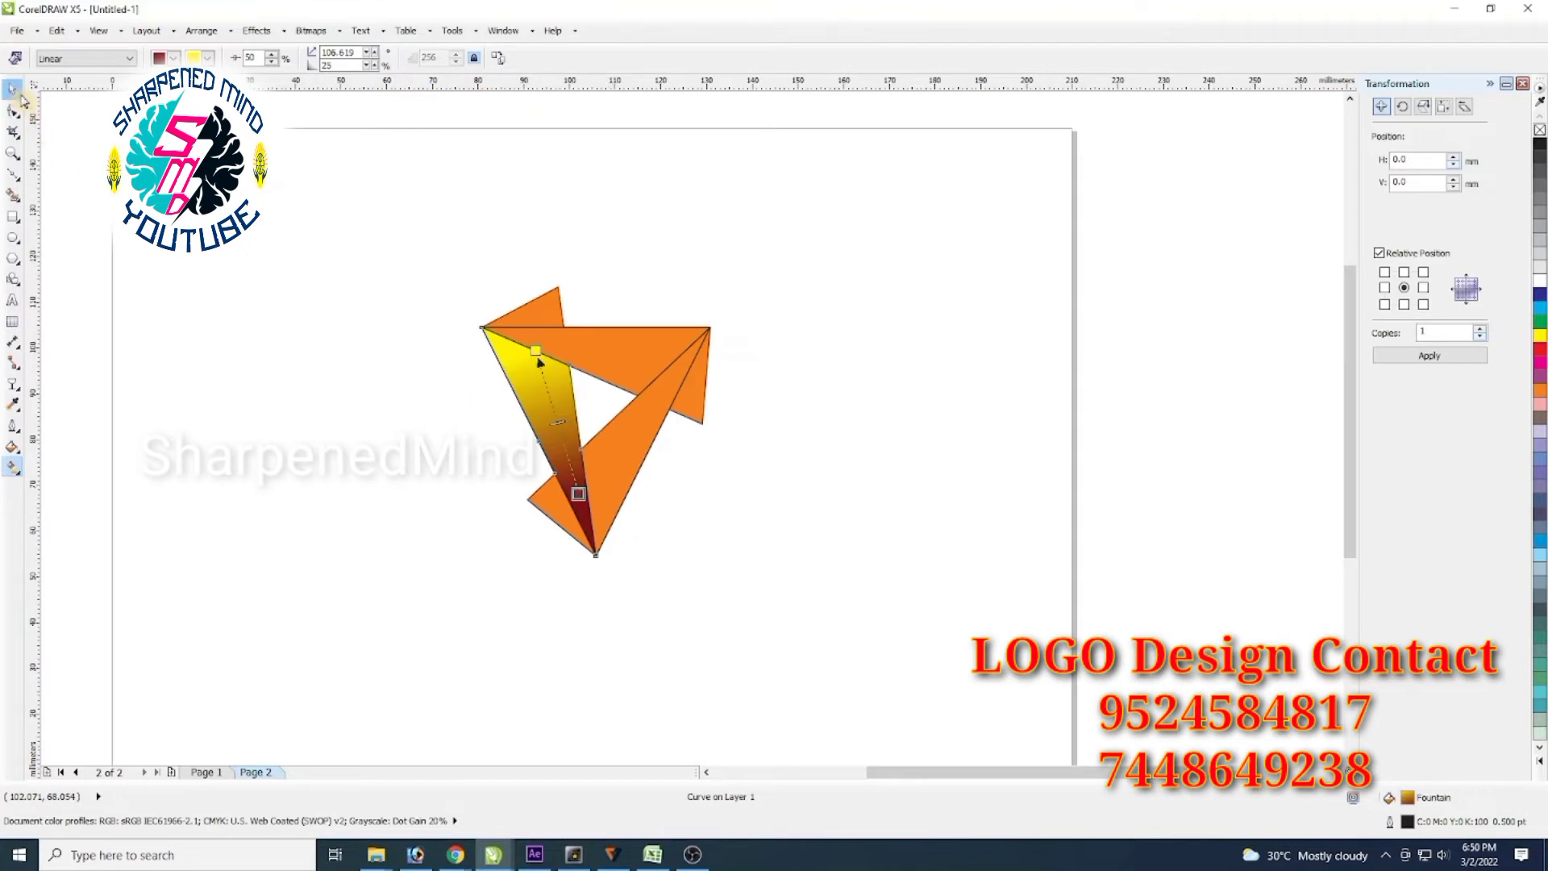
click(947, 500)
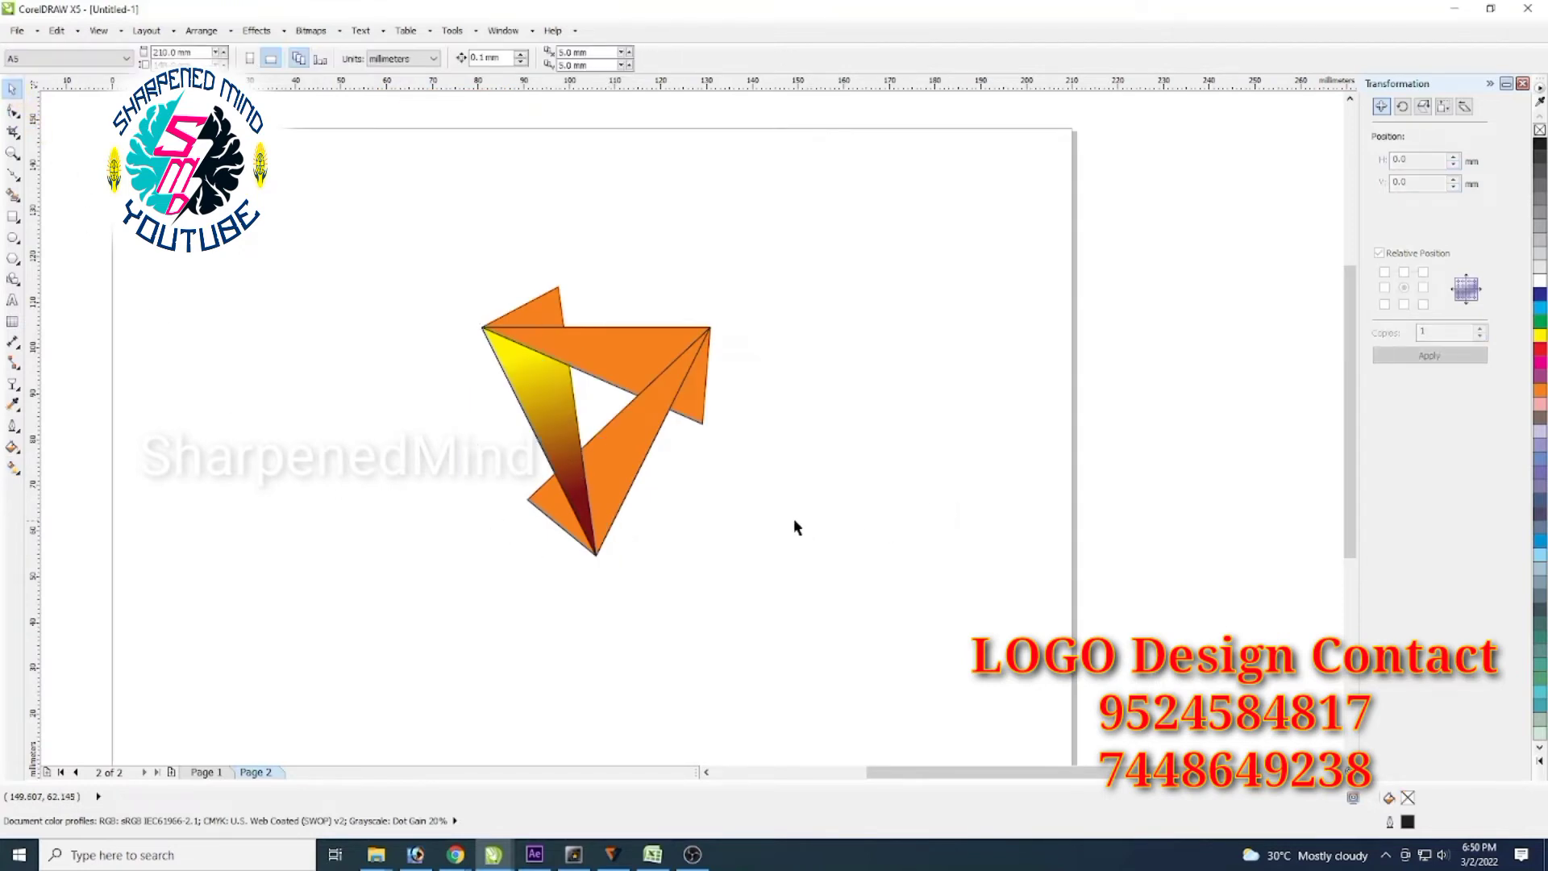
Copy the left arm's yellow-to-dark-red gradient onto the top arm, the right arm and the three small folded corner pieces
click(12, 404)
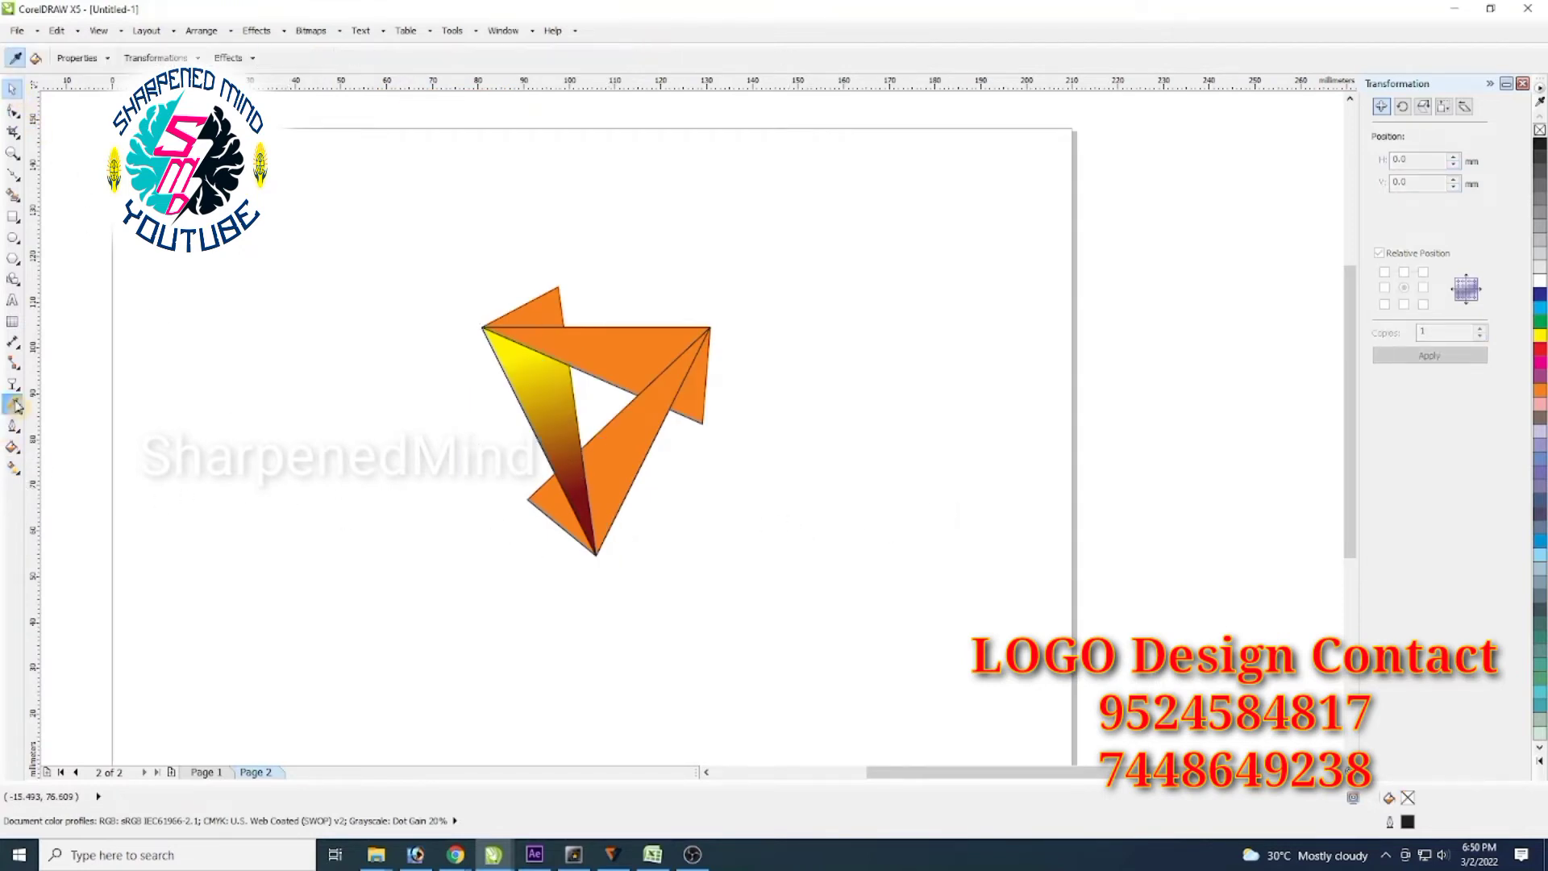
click(576, 454)
click(616, 367)
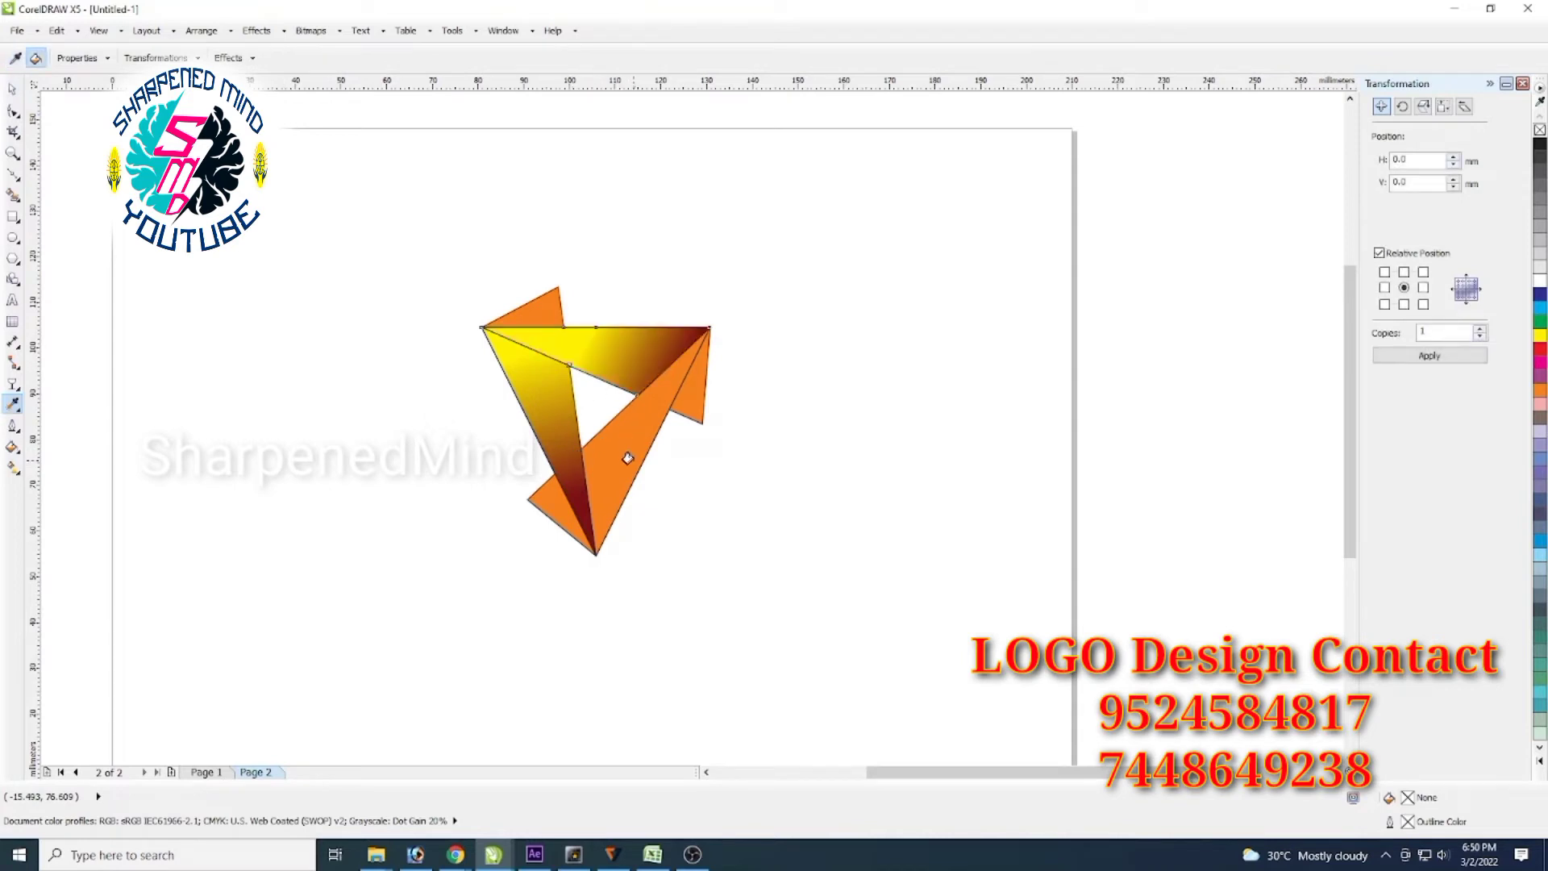
click(627, 458)
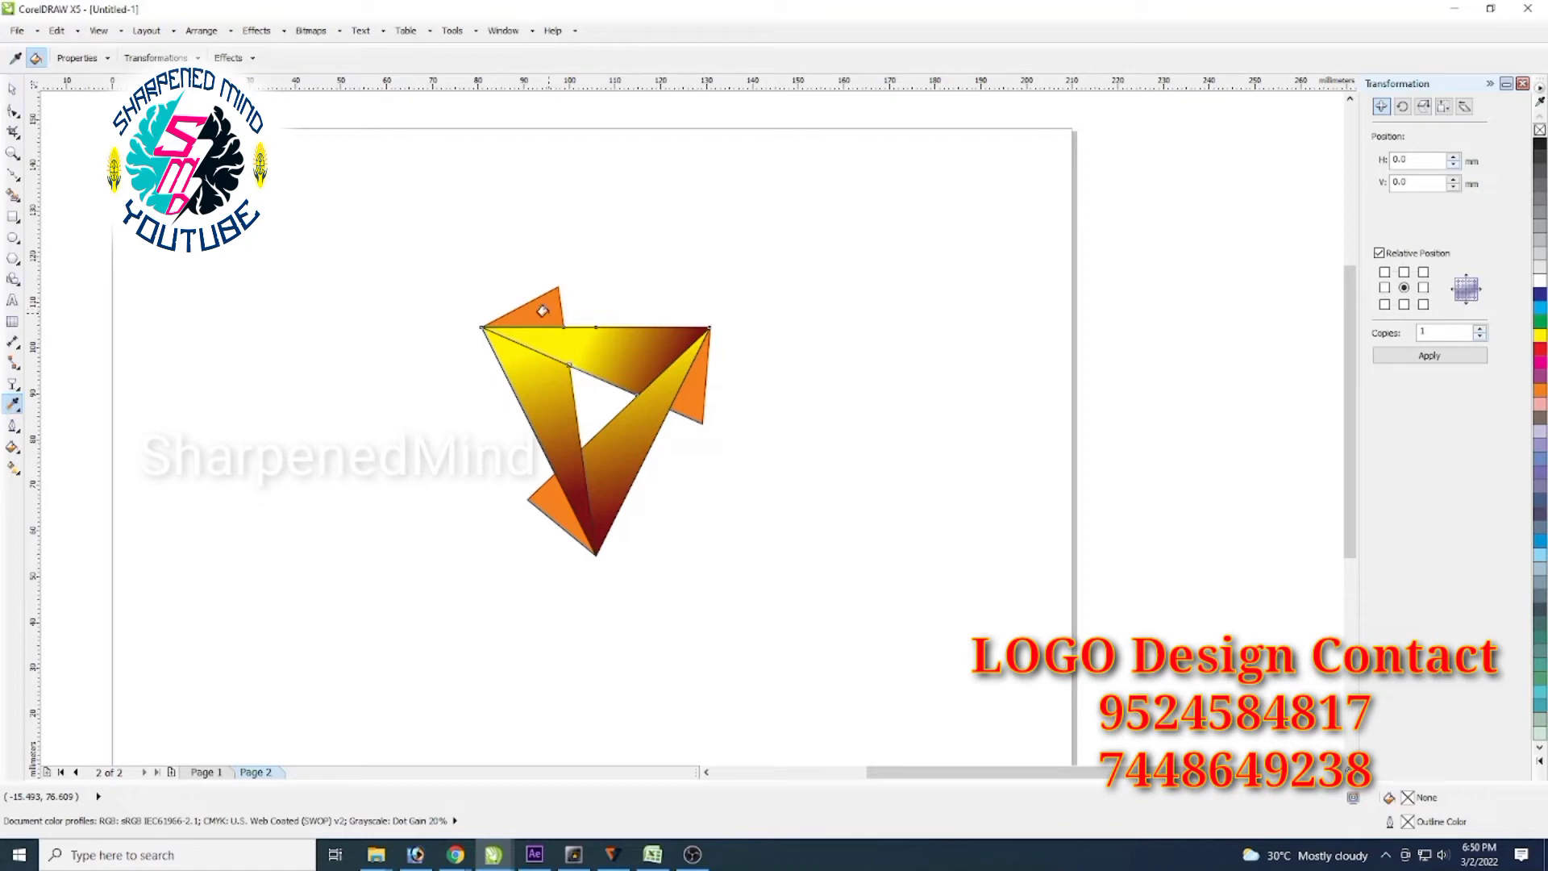
click(543, 310)
click(695, 403)
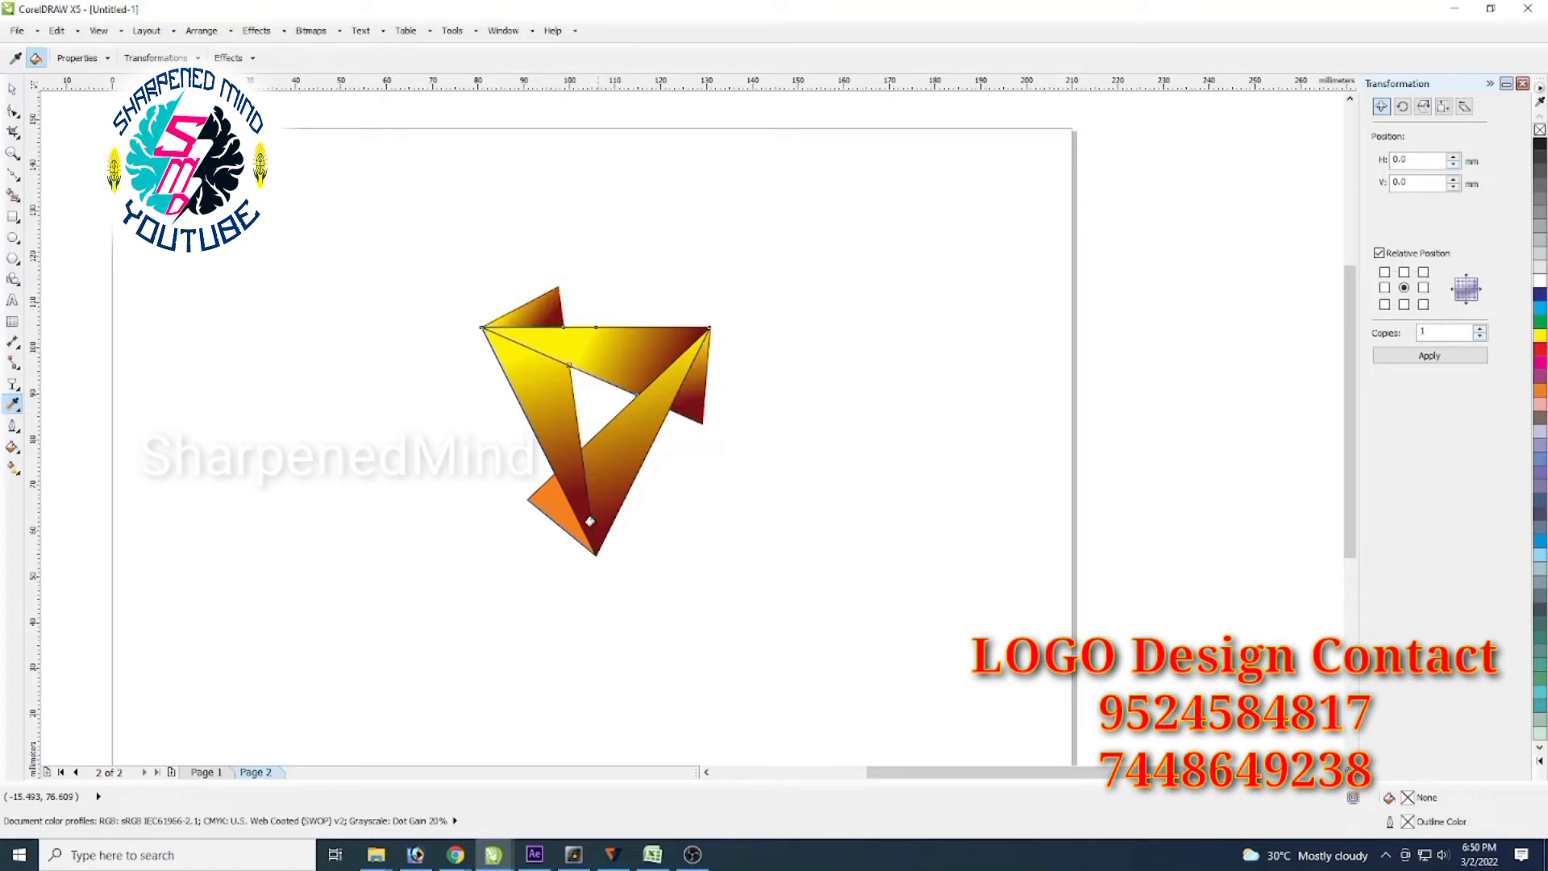
click(557, 516)
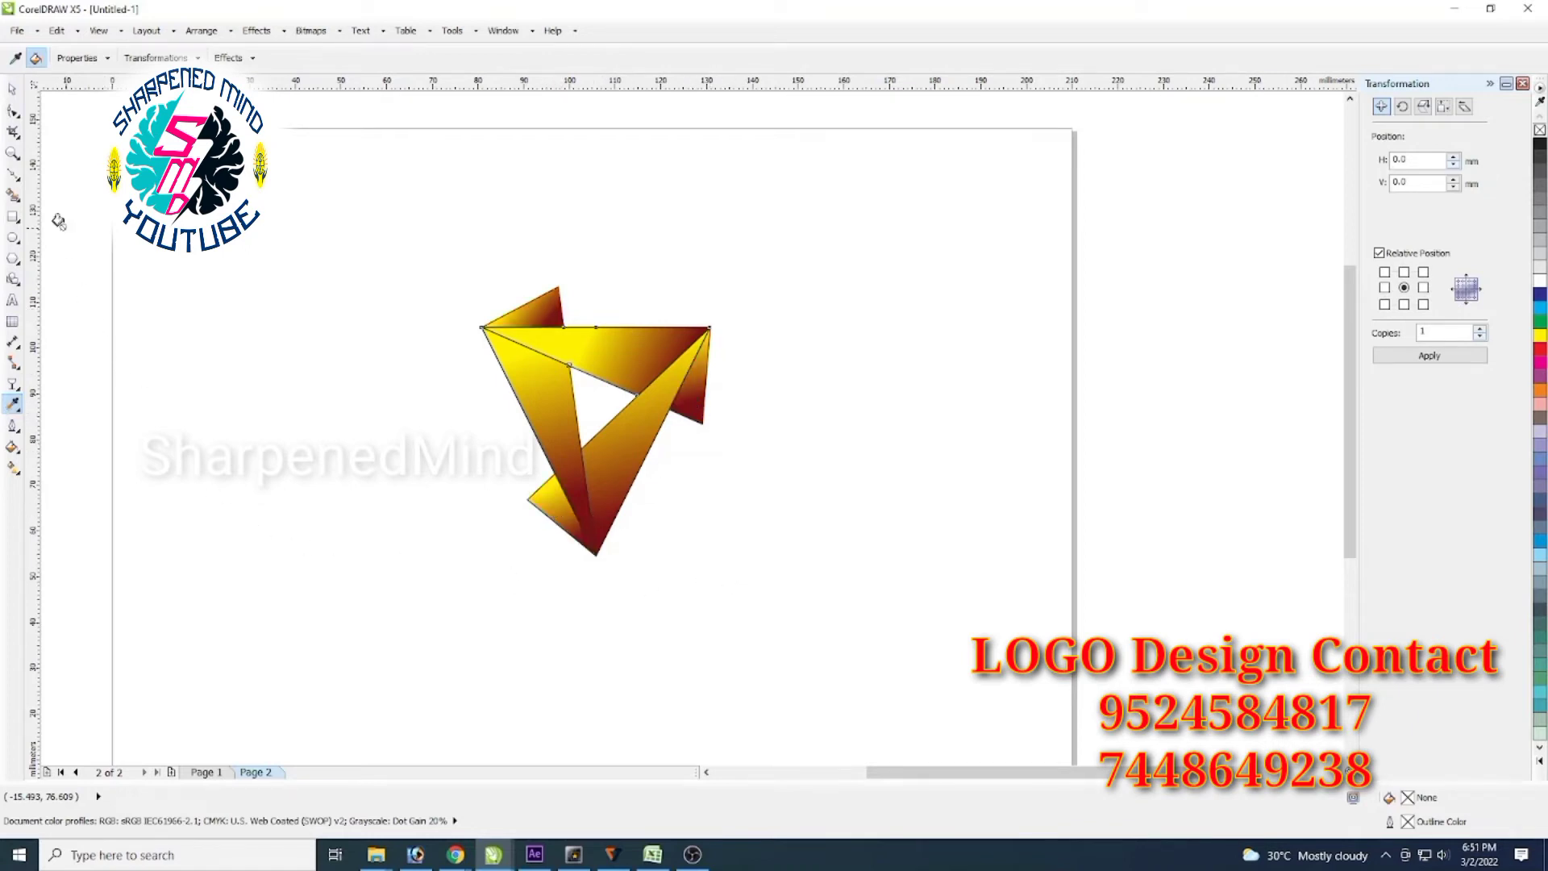
click(12, 88)
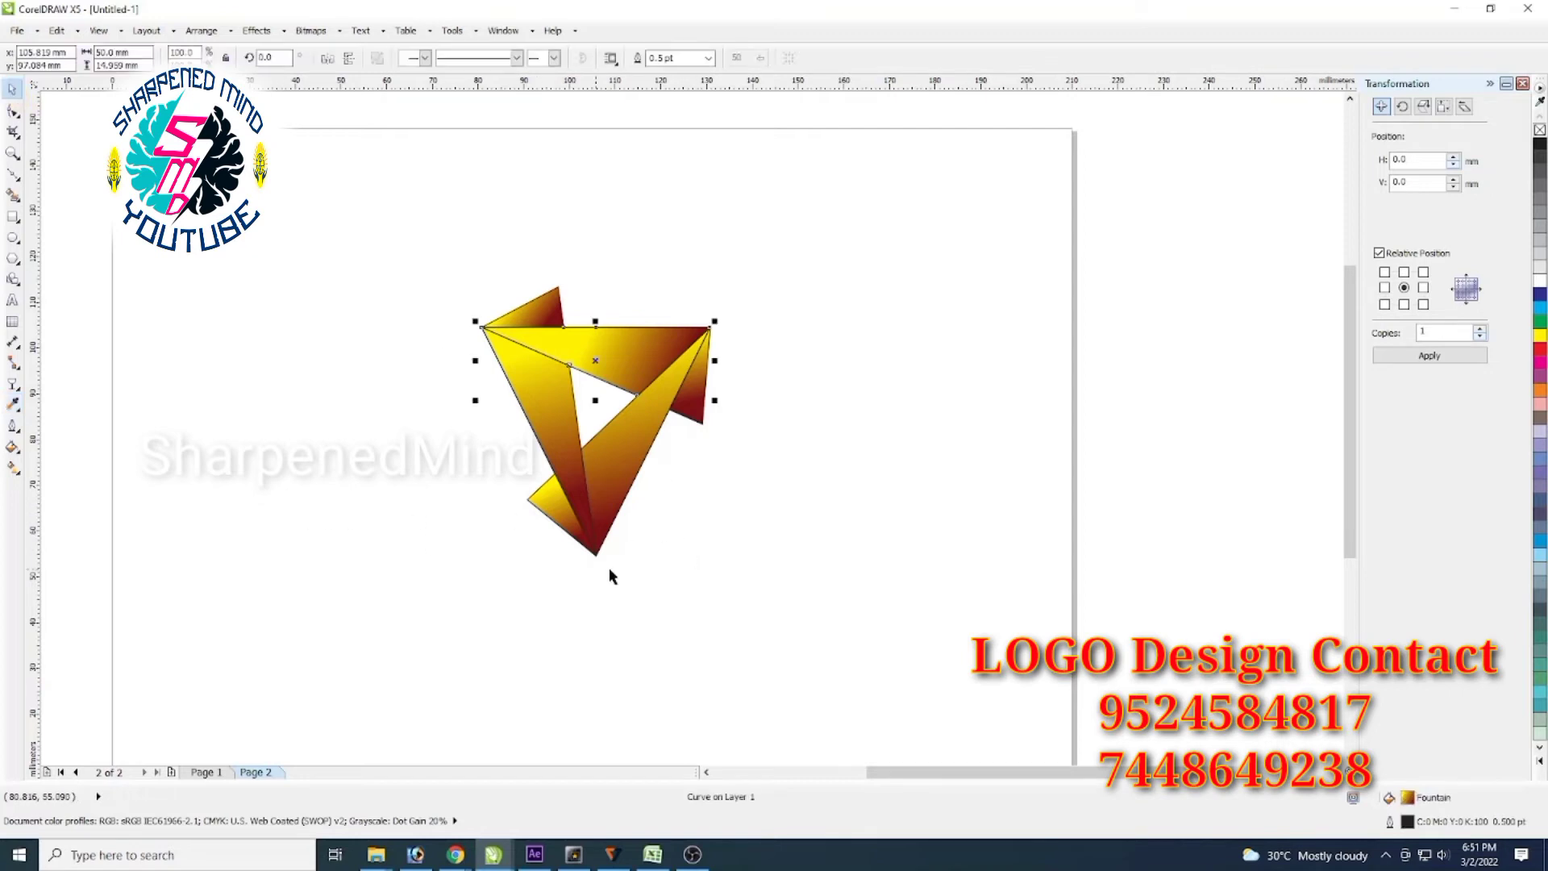
Redirect the lower folded piece's gradient from dark red at its outer corner to yellow beside the left arm
click(573, 534)
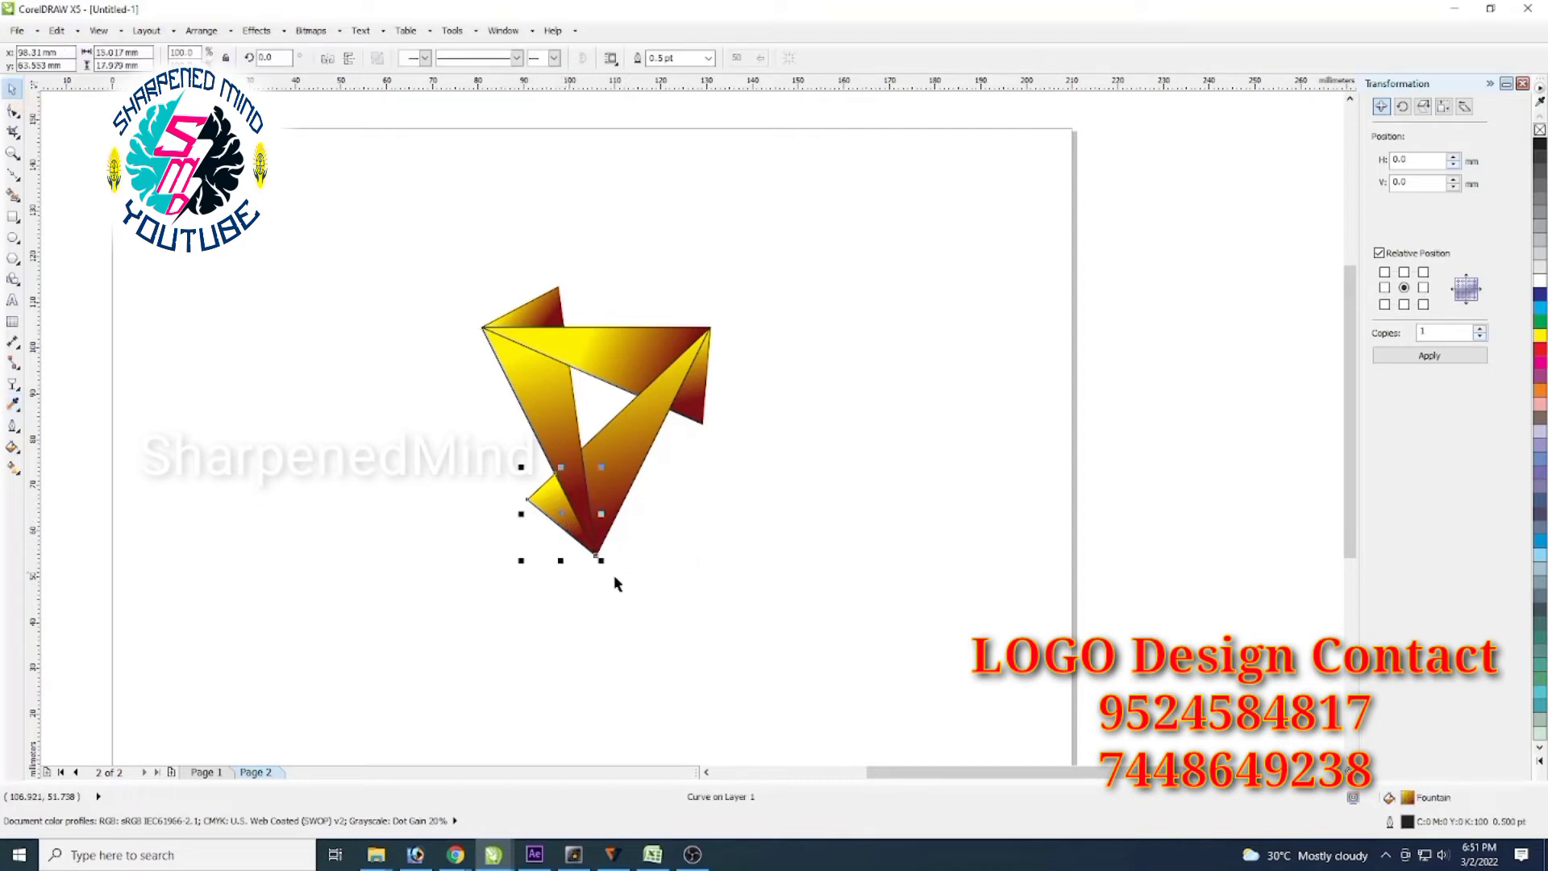
click(19, 473)
scroll(575, 555, up, 2)
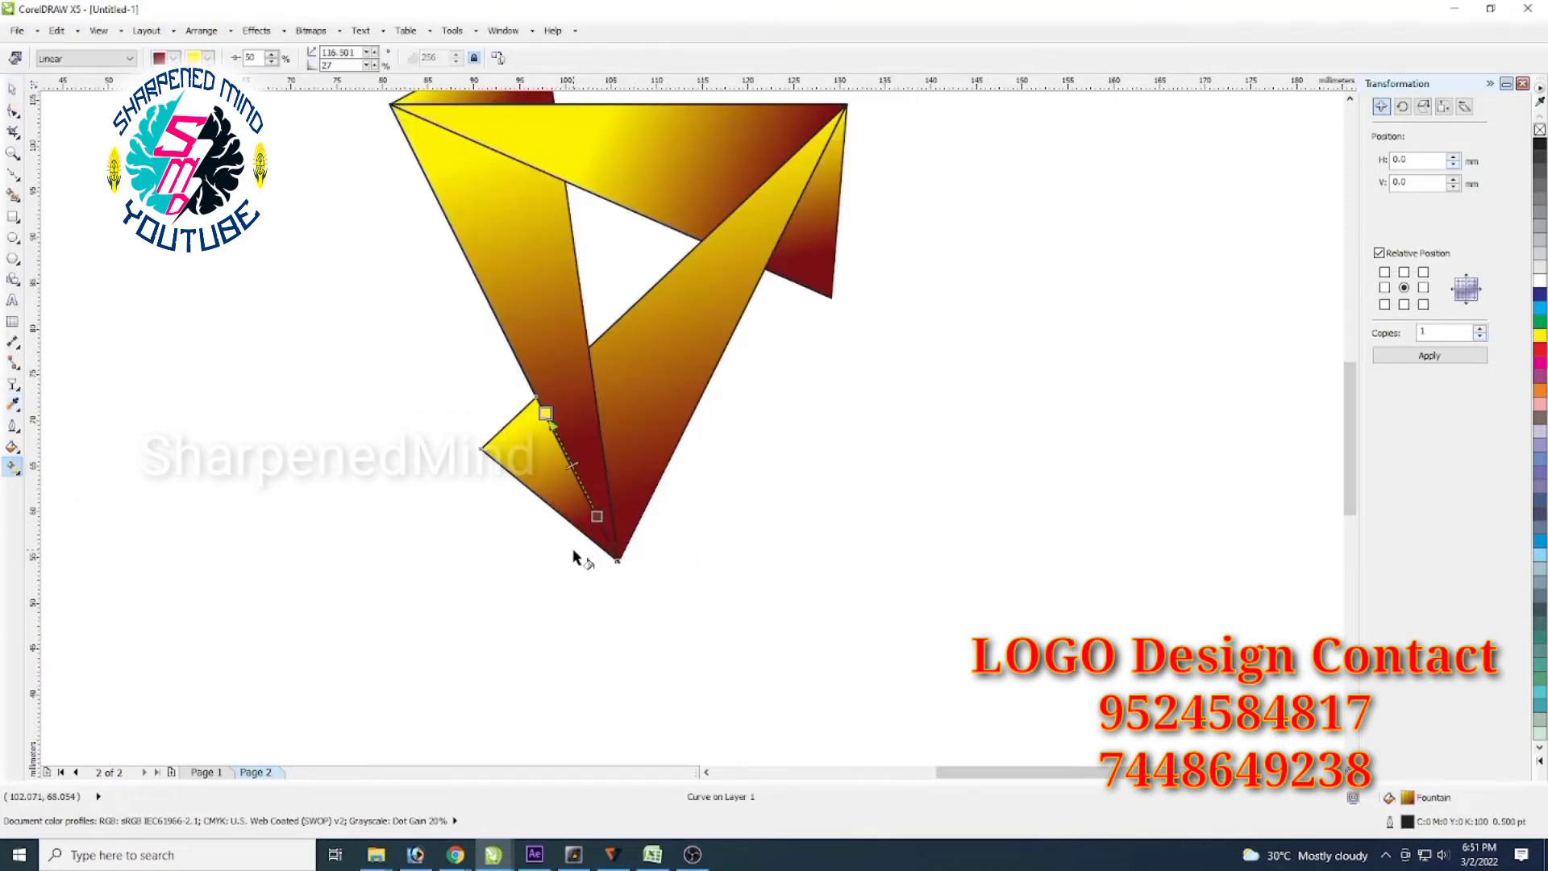
drag(549, 419, 566, 481)
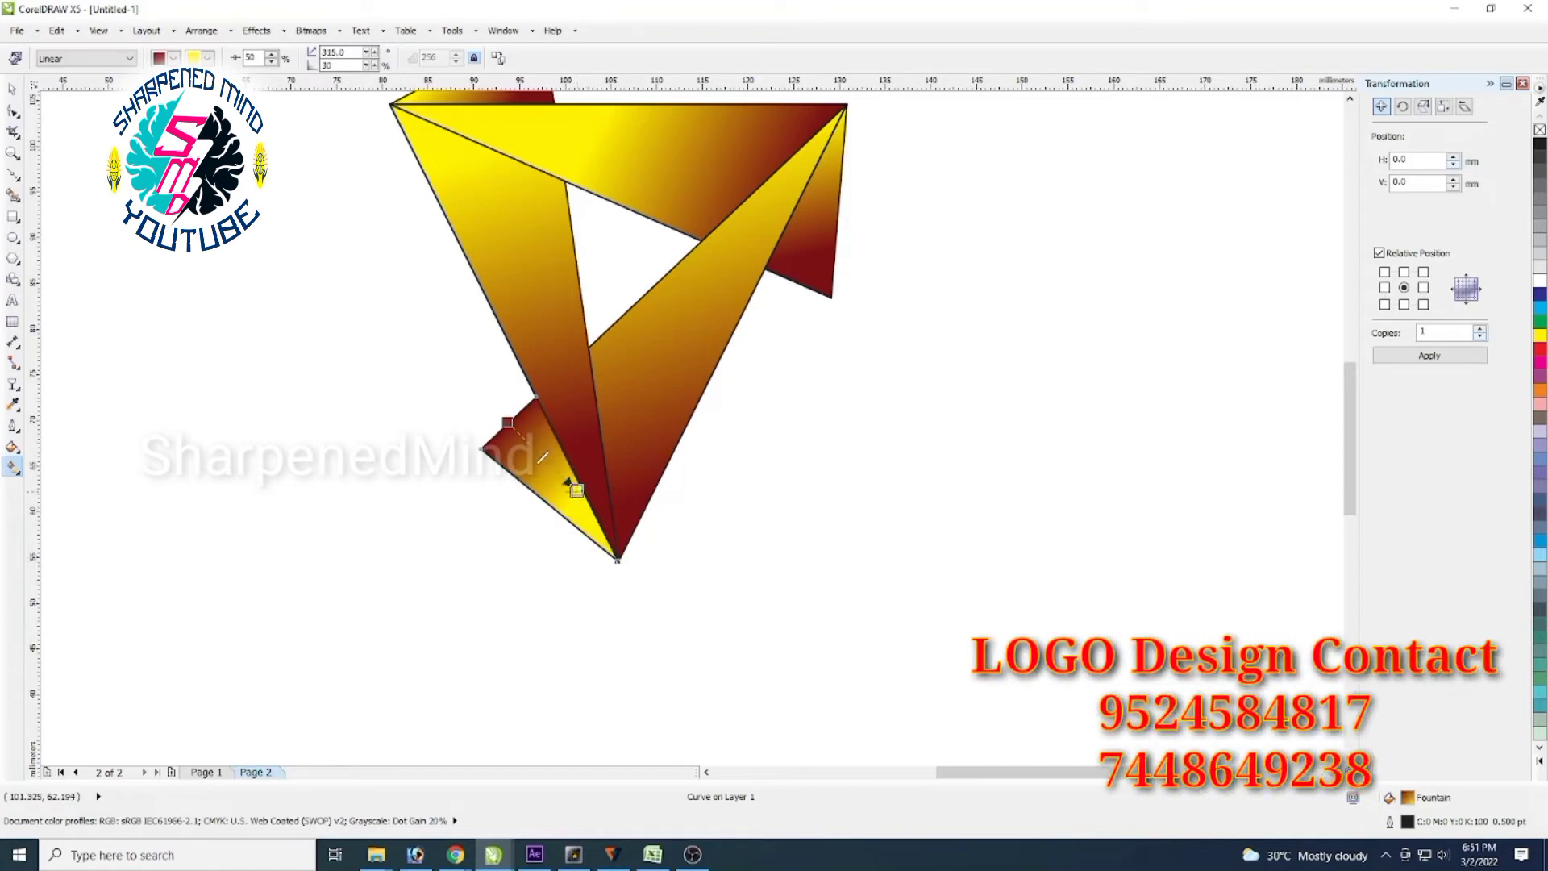
drag(508, 423, 479, 449)
drag(577, 490, 573, 448)
click(768, 548)
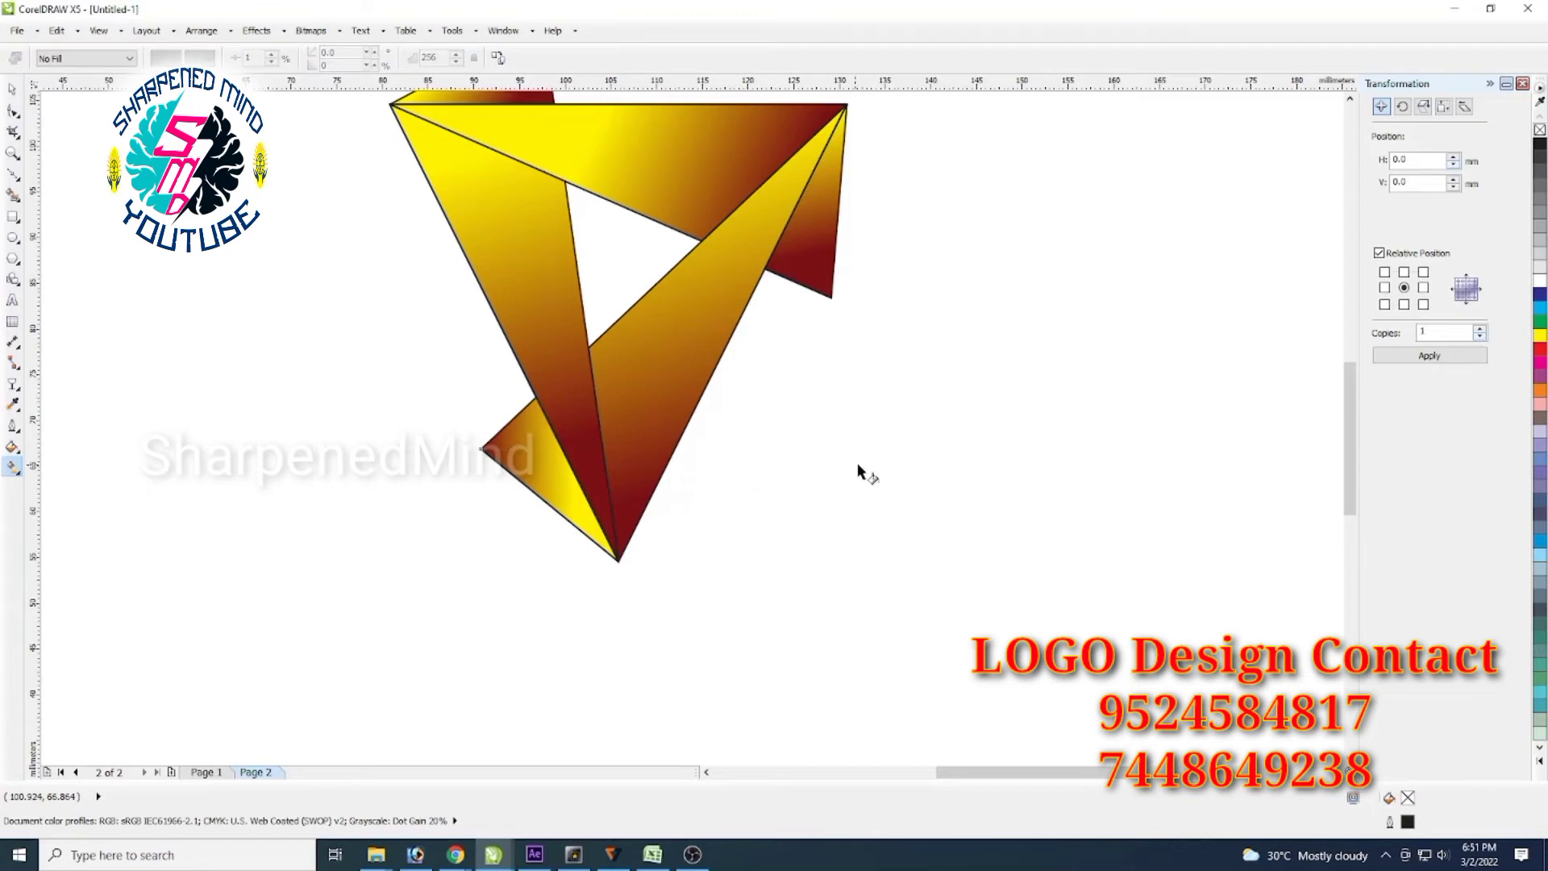
Reverse the right arm's gradient to run from dark red near its upper corner to yellow near the lower tip
drag(1350, 448, 1333, 416)
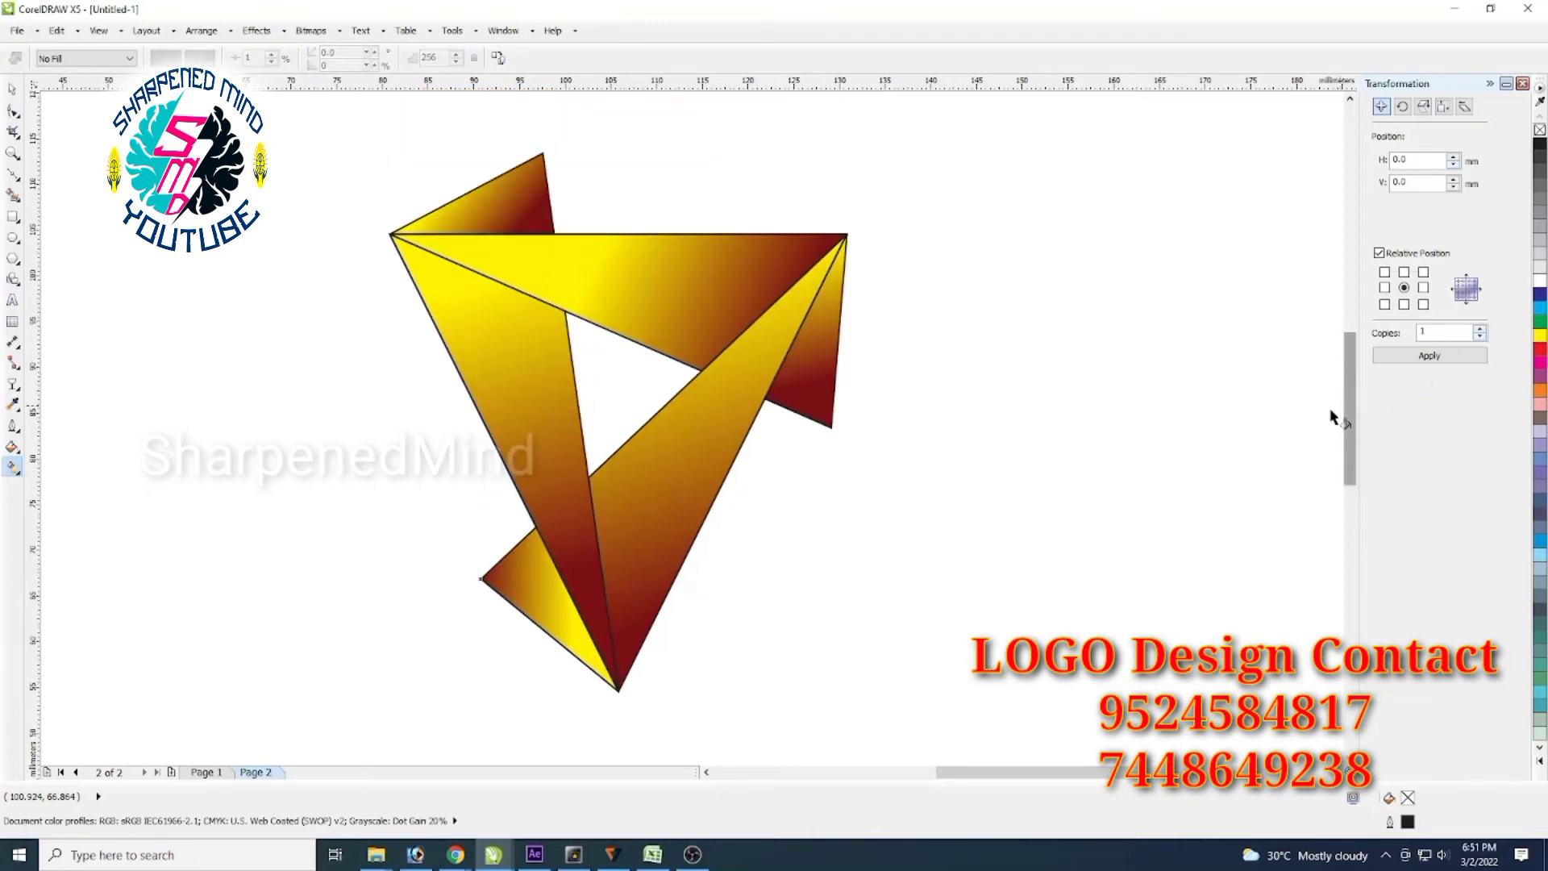
click(672, 533)
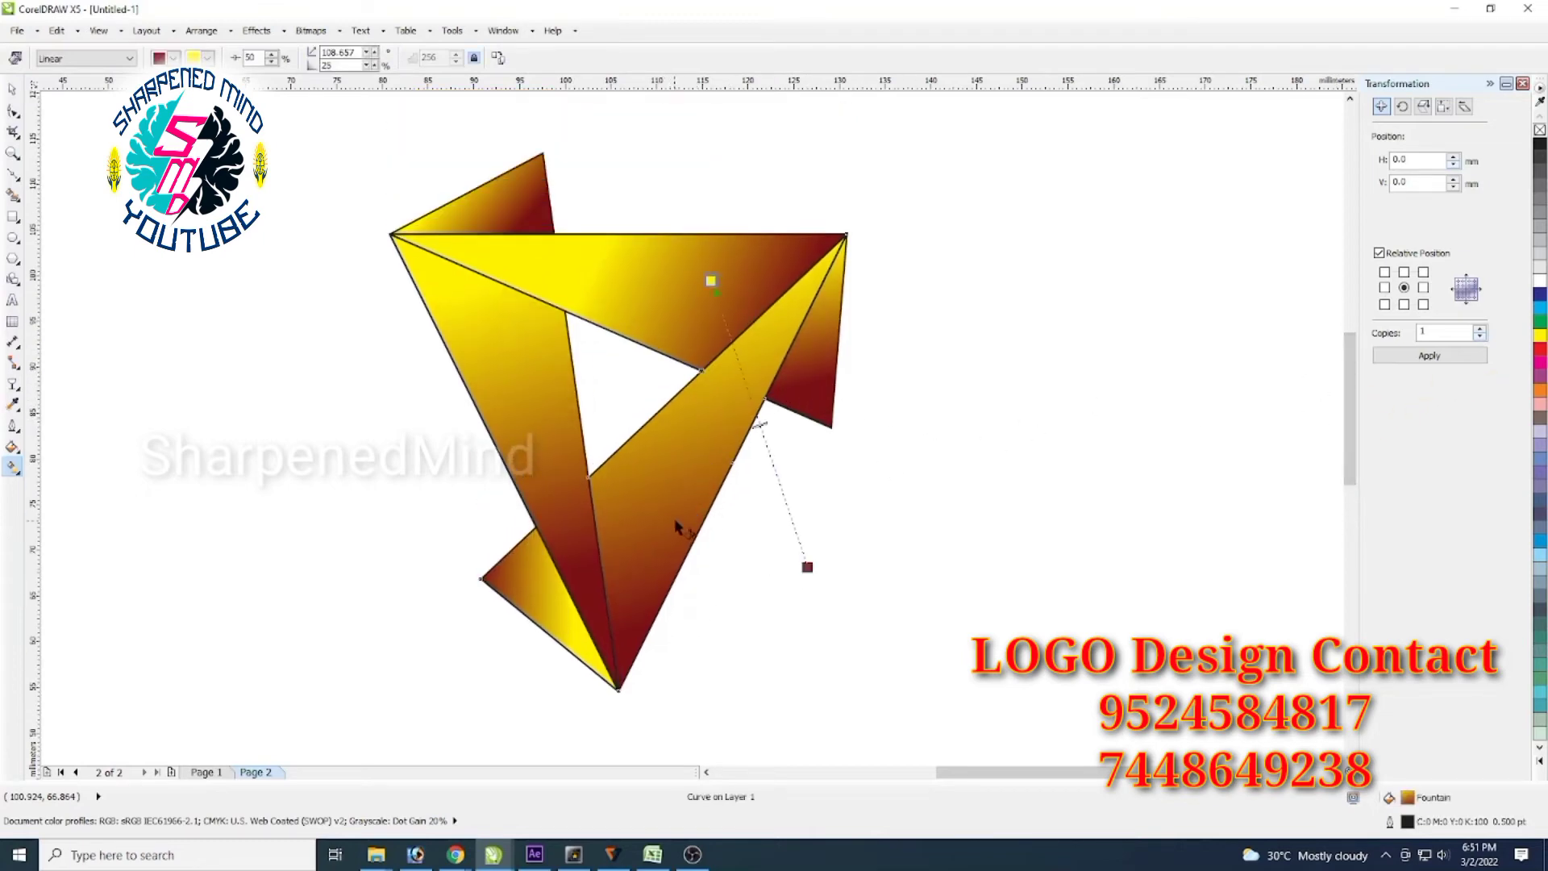
drag(711, 281, 611, 587)
drag(807, 567, 785, 319)
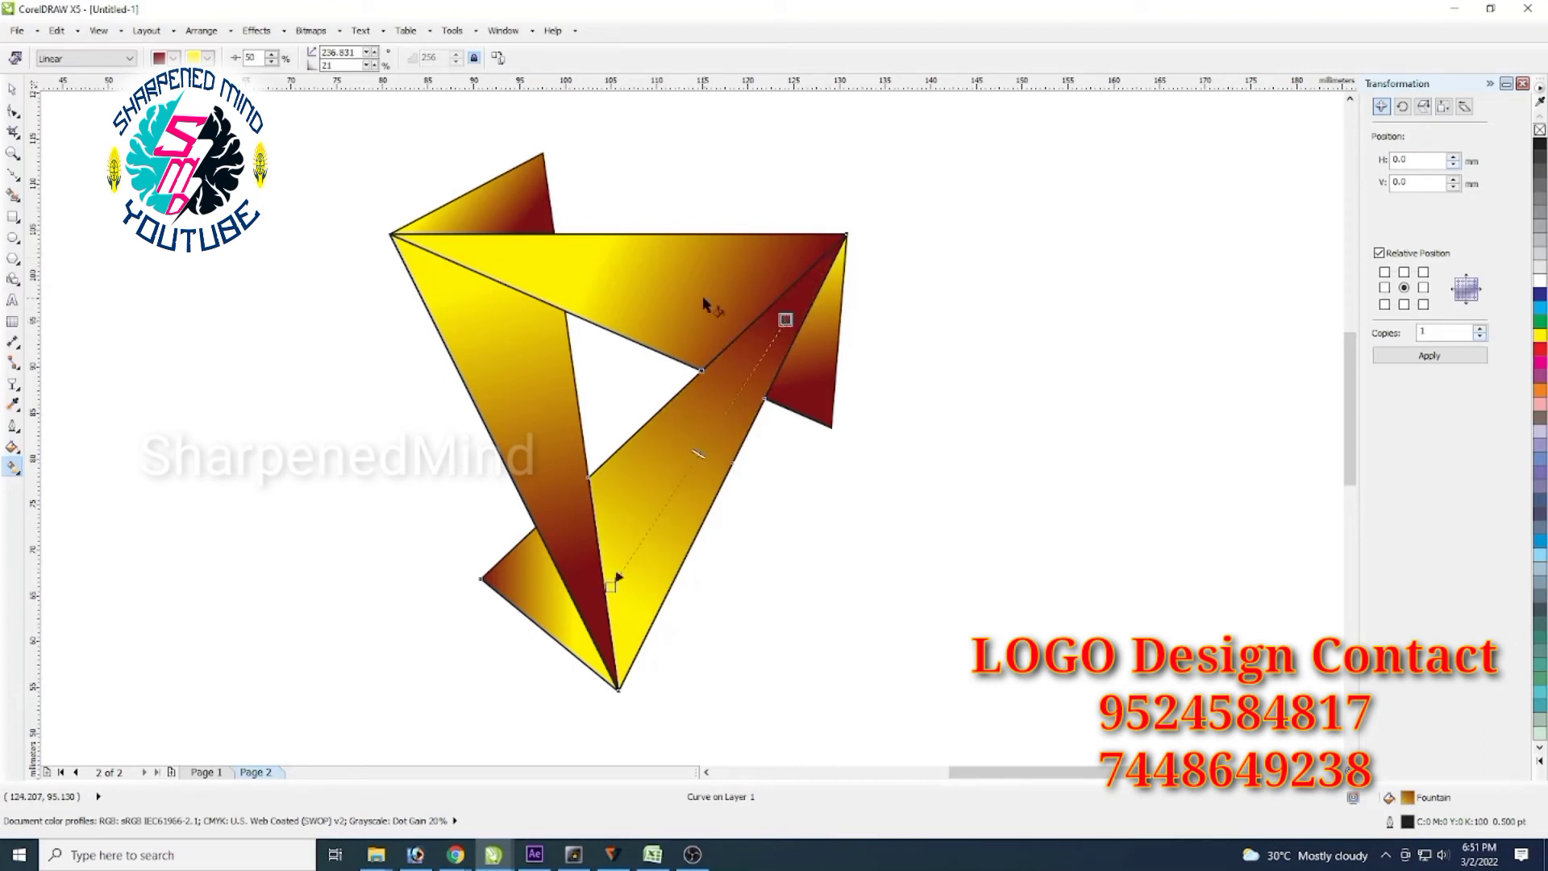
Redirect the top arm's gradient to run from dark red at its left end to yellow near its right end
drag(606, 247, 778, 333)
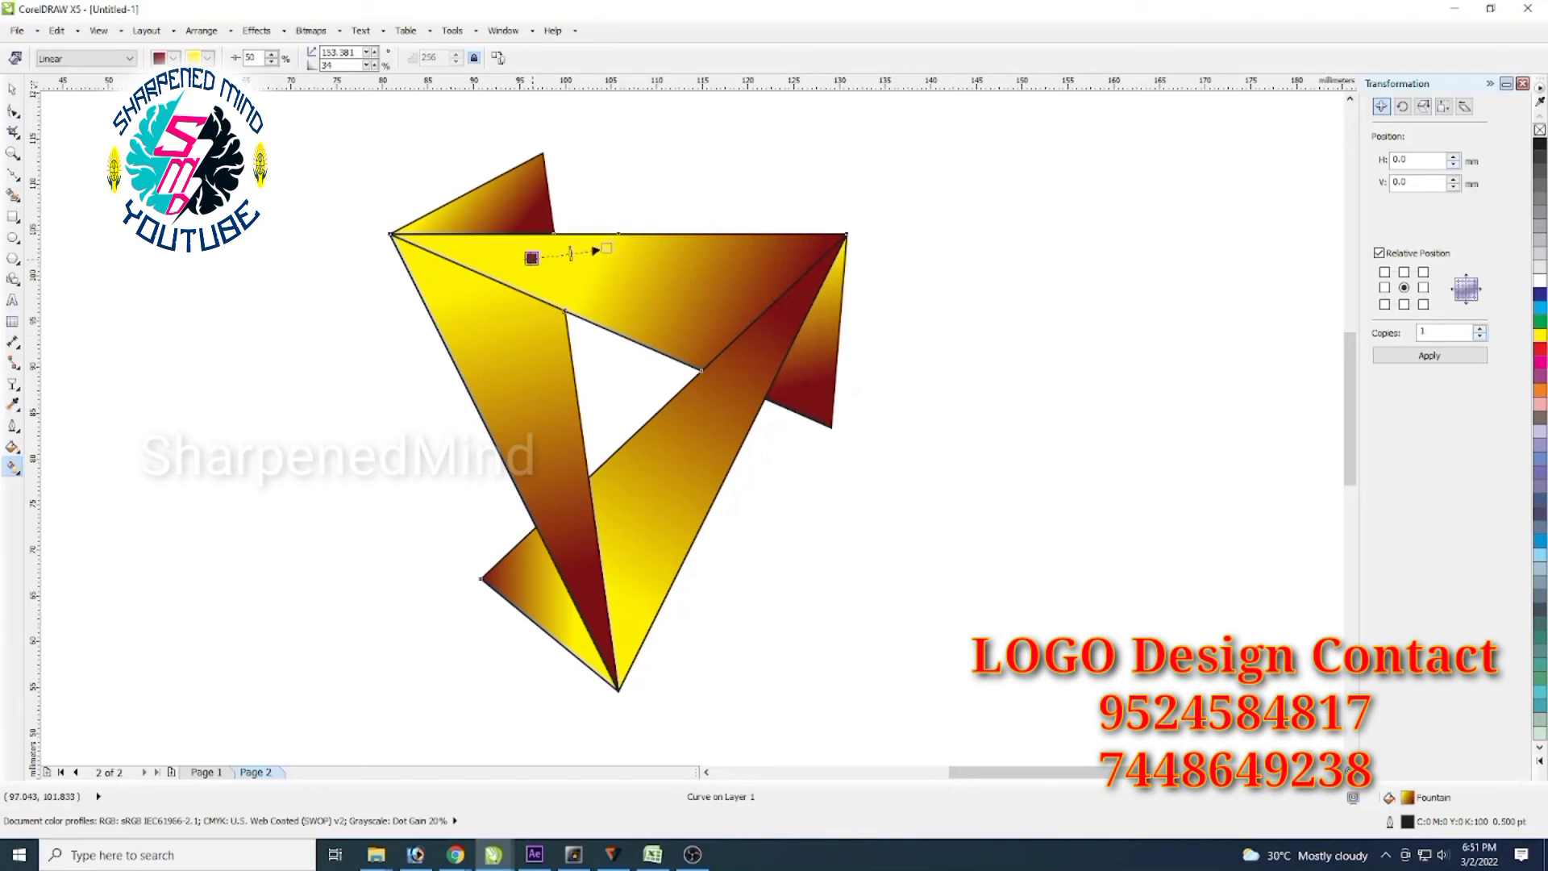
mouse_move(526, 259)
mouse_down()
mouse_move(606, 248)
mouse_move(746, 304)
mouse_move(752, 261)
mouse_up()
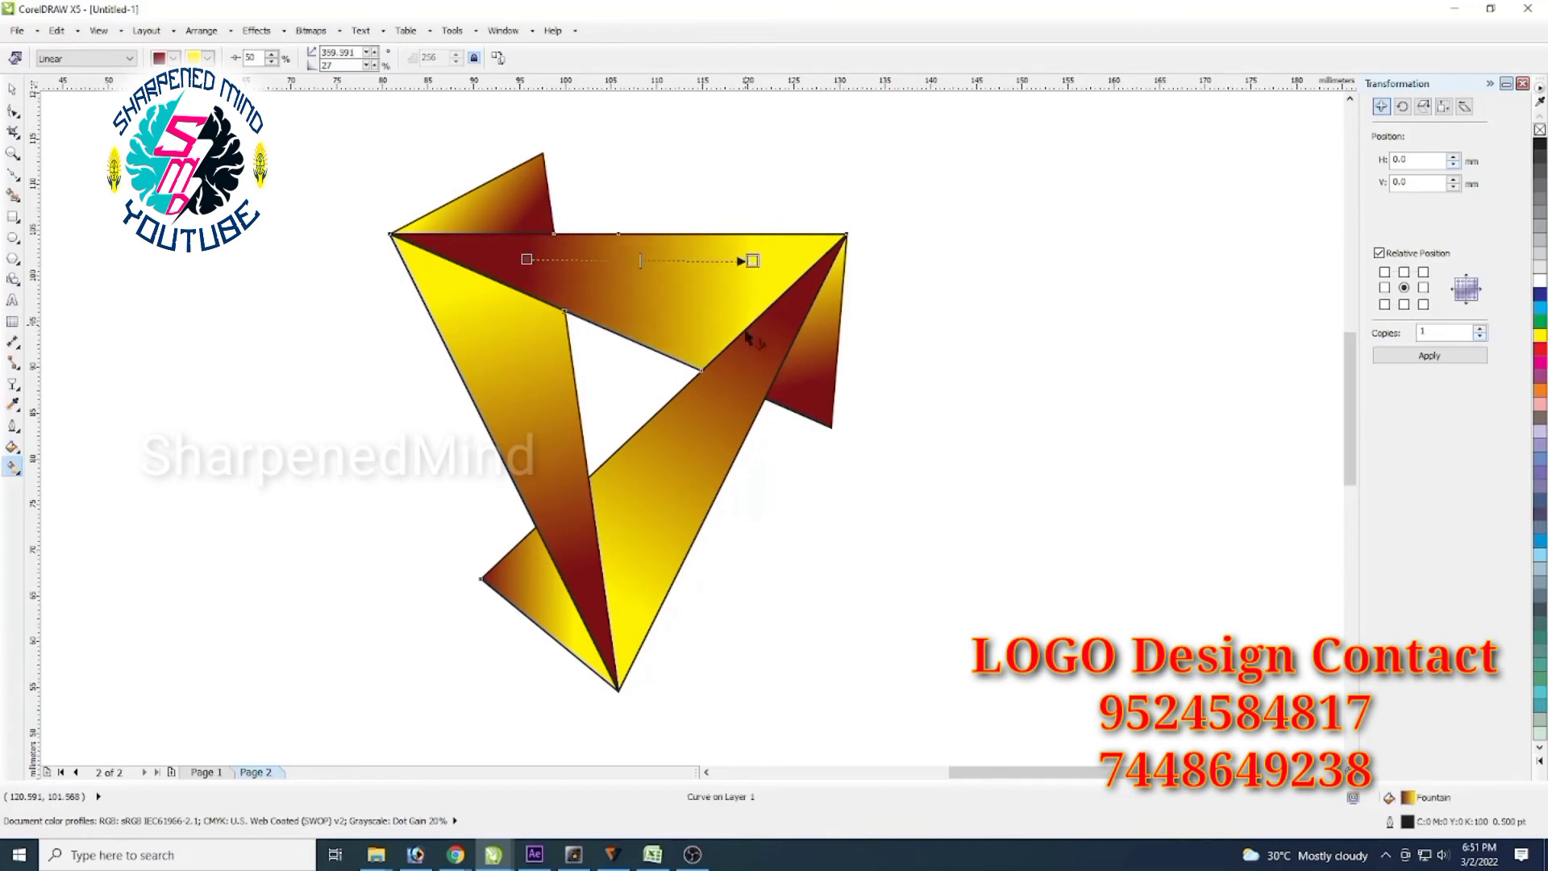
drag(751, 260, 714, 281)
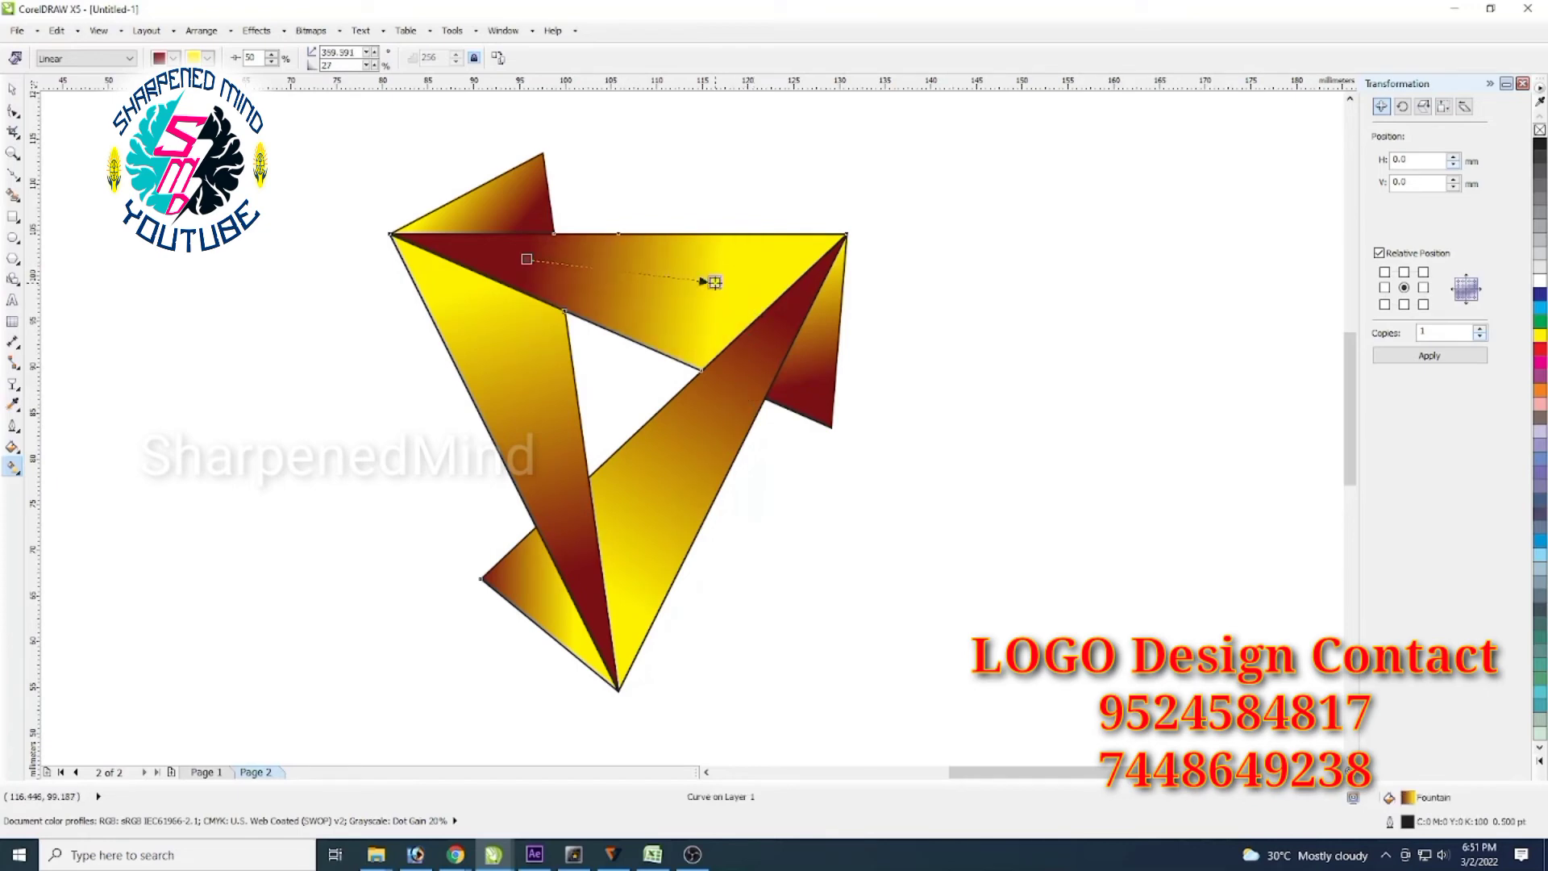
Shorten the right arm's gradient by moving both ends inward, enlarging the solid dark red and yellow areas
click(714, 436)
drag(785, 320, 758, 345)
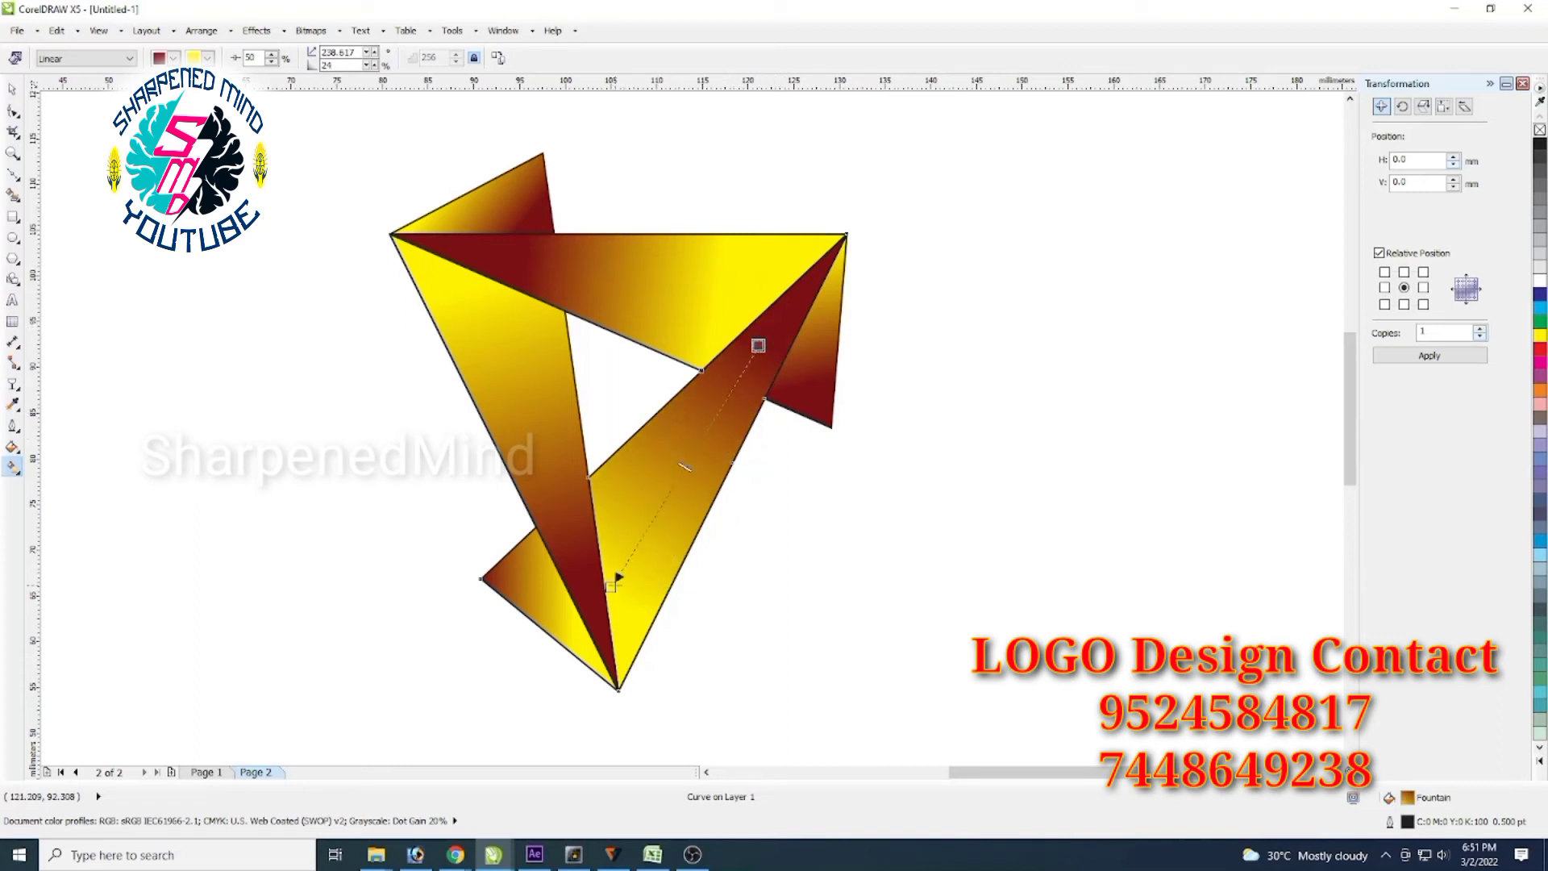
drag(618, 578, 668, 526)
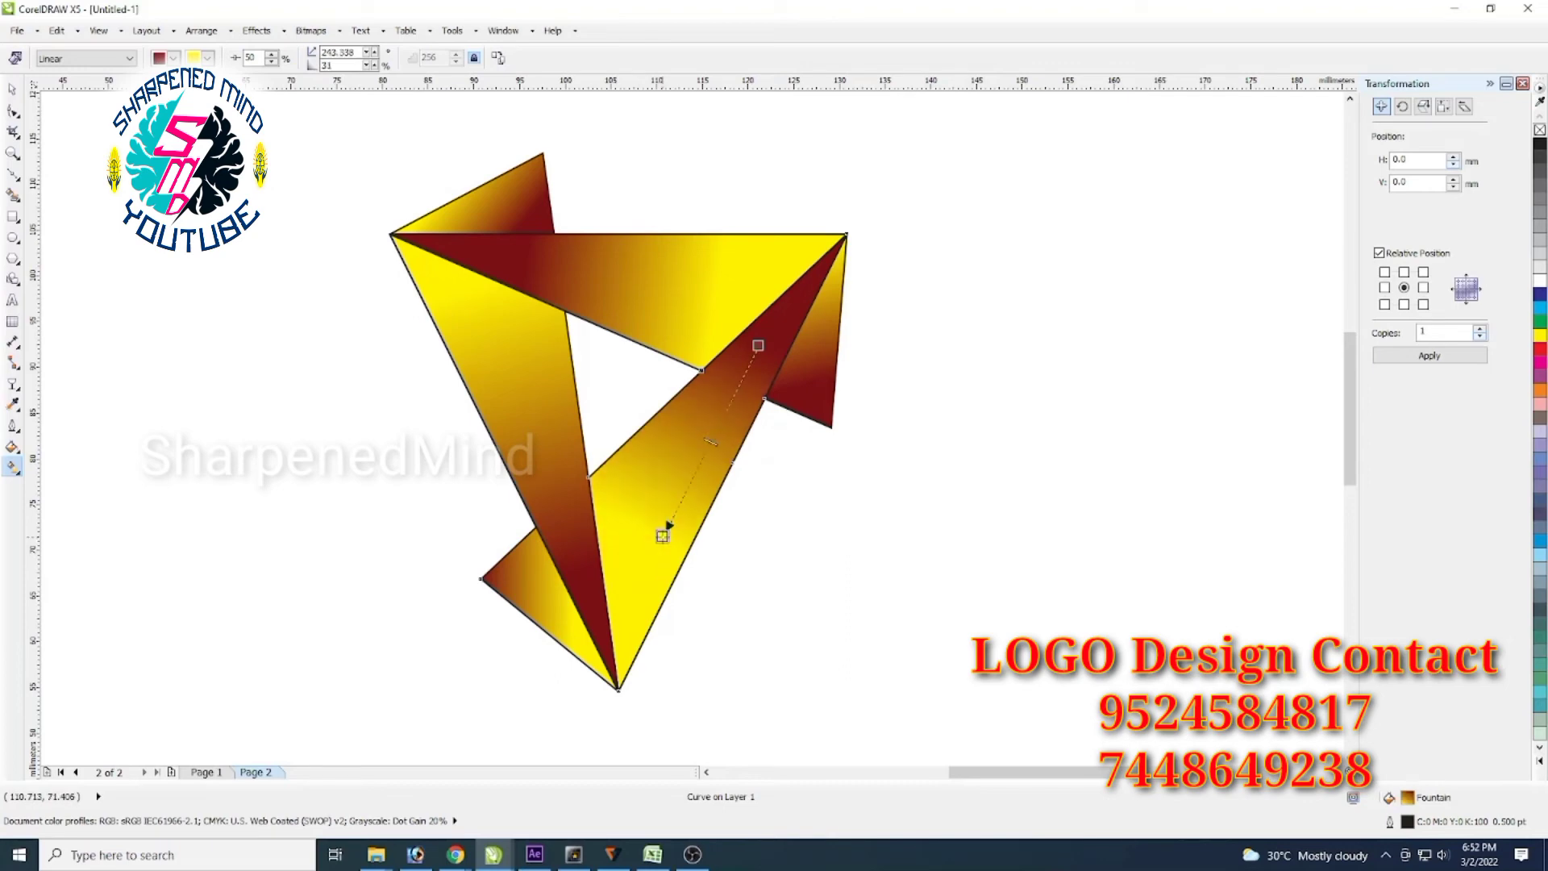
Shorten the left arm's gradient by moving its yellow end down, and shift its dark red end slightly toward the inner edge
click(534, 462)
drag(500, 291, 500, 338)
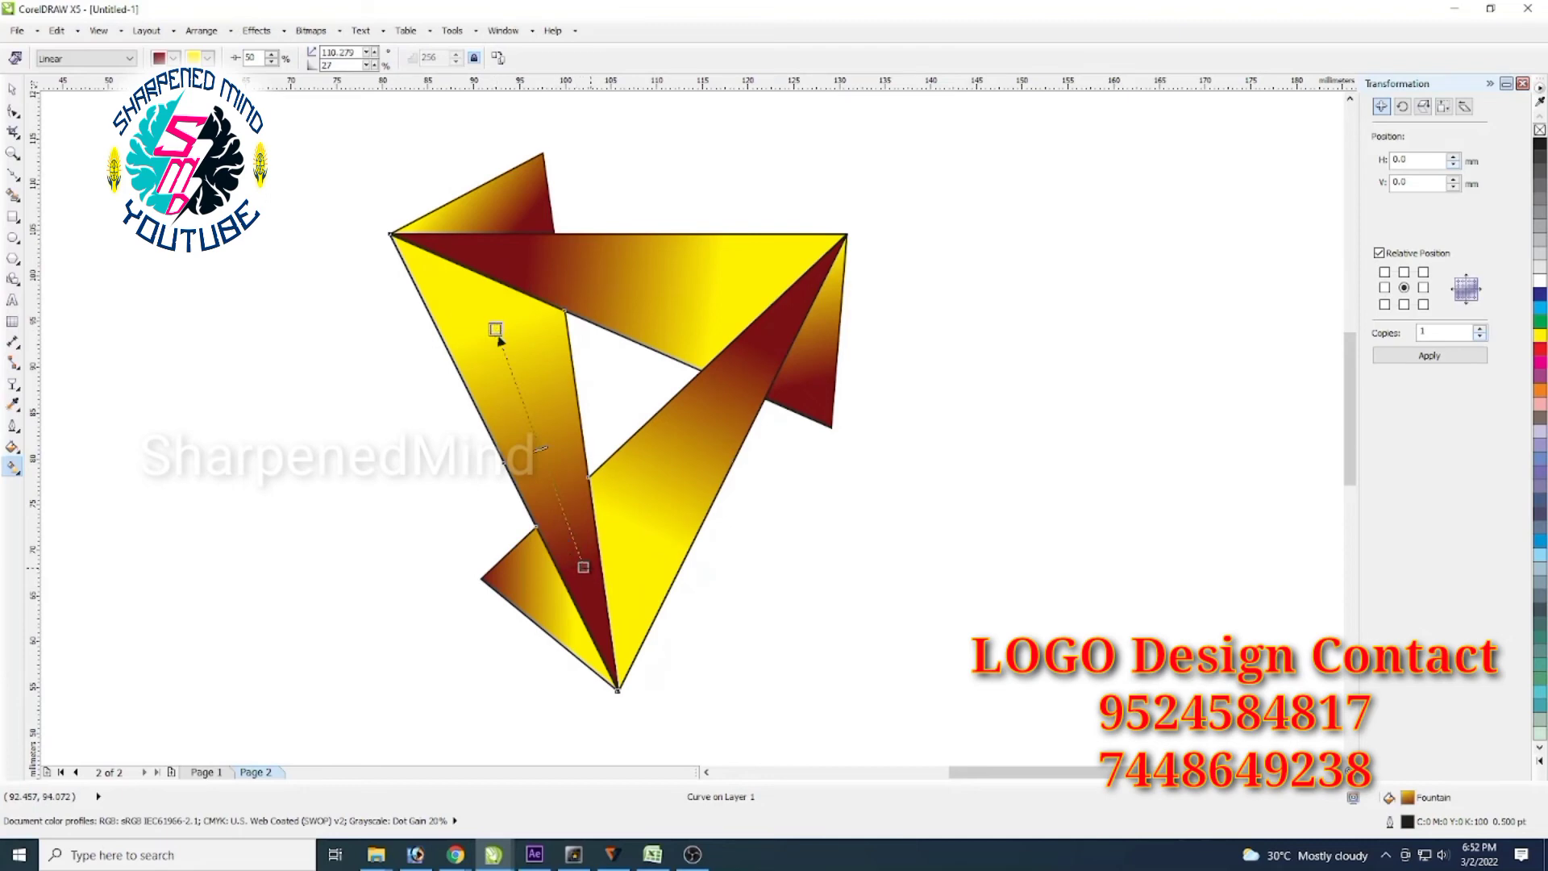
drag(583, 566, 592, 565)
Adjust the right folded piece's gradient to run from dark red near its lower outer corner to yellow beside the right arm
click(826, 411)
drag(807, 265, 828, 316)
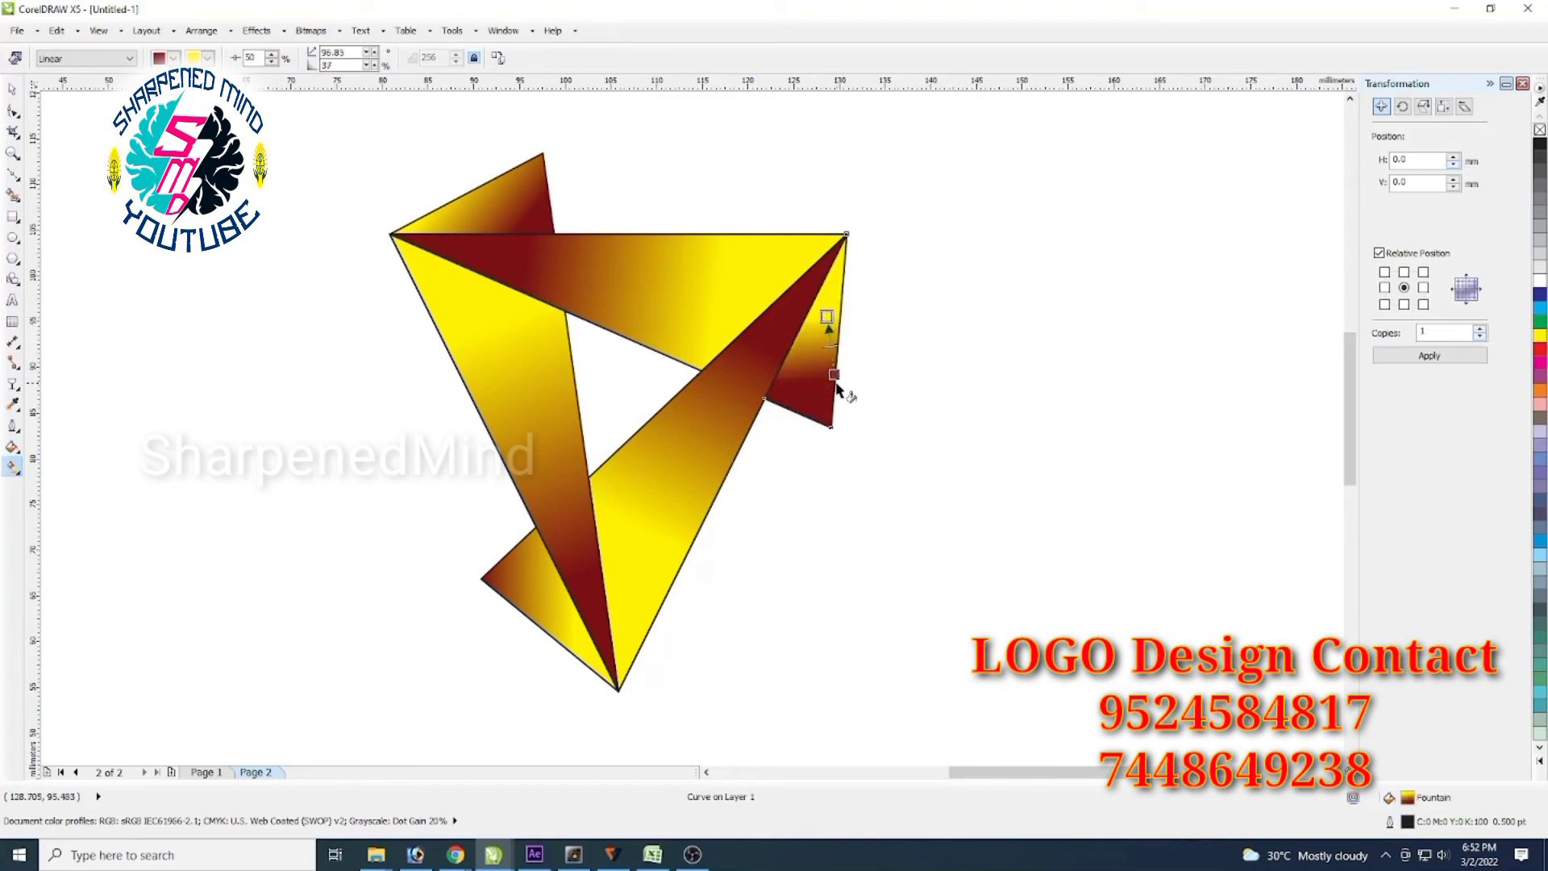
drag(834, 373, 831, 426)
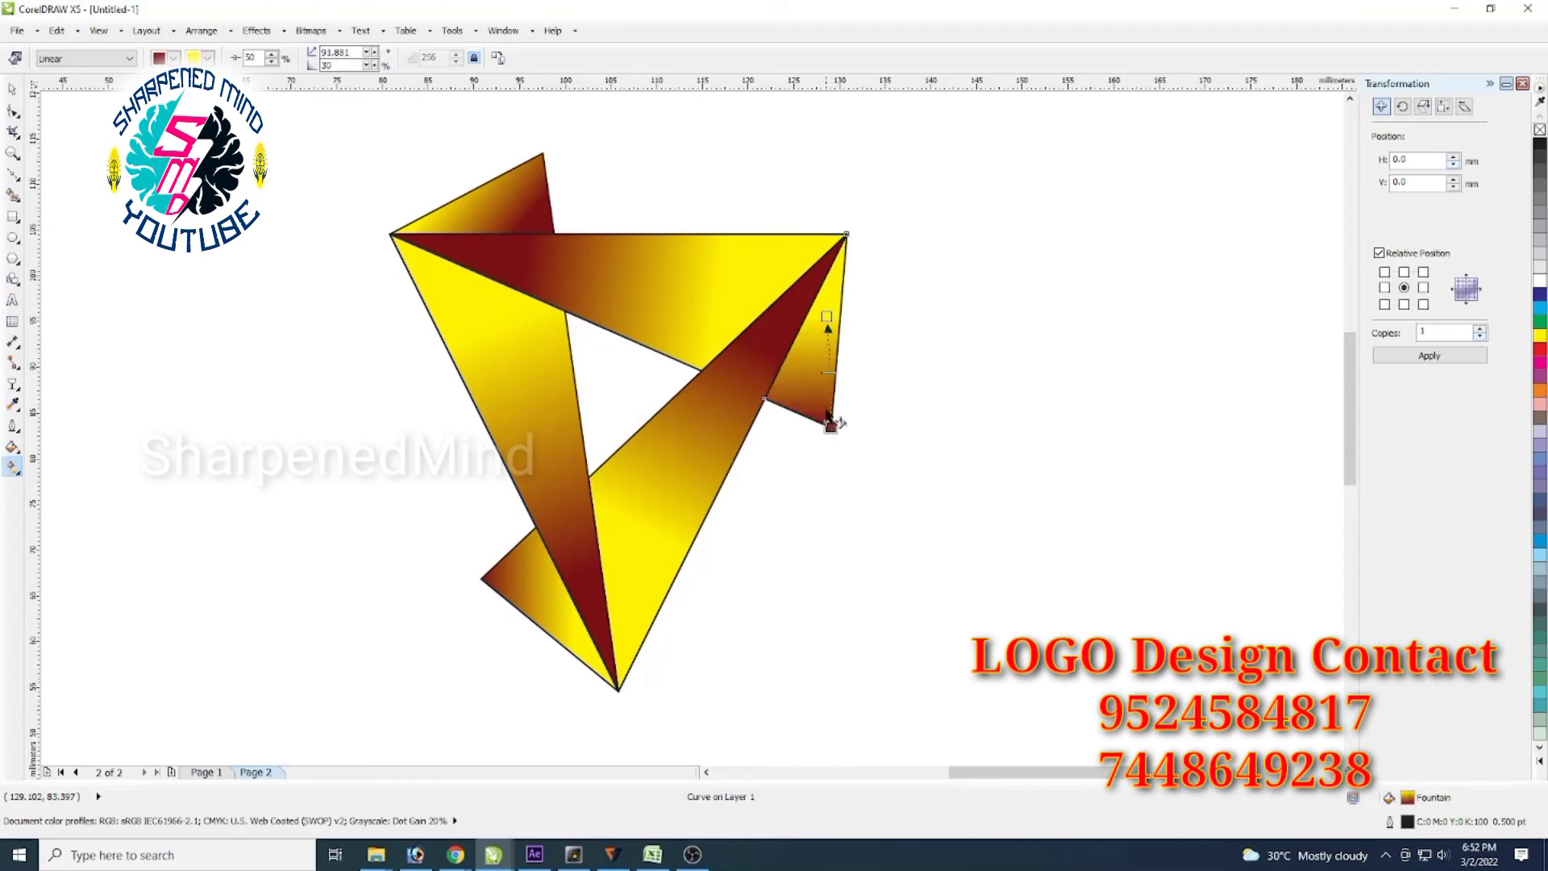
drag(827, 316, 804, 330)
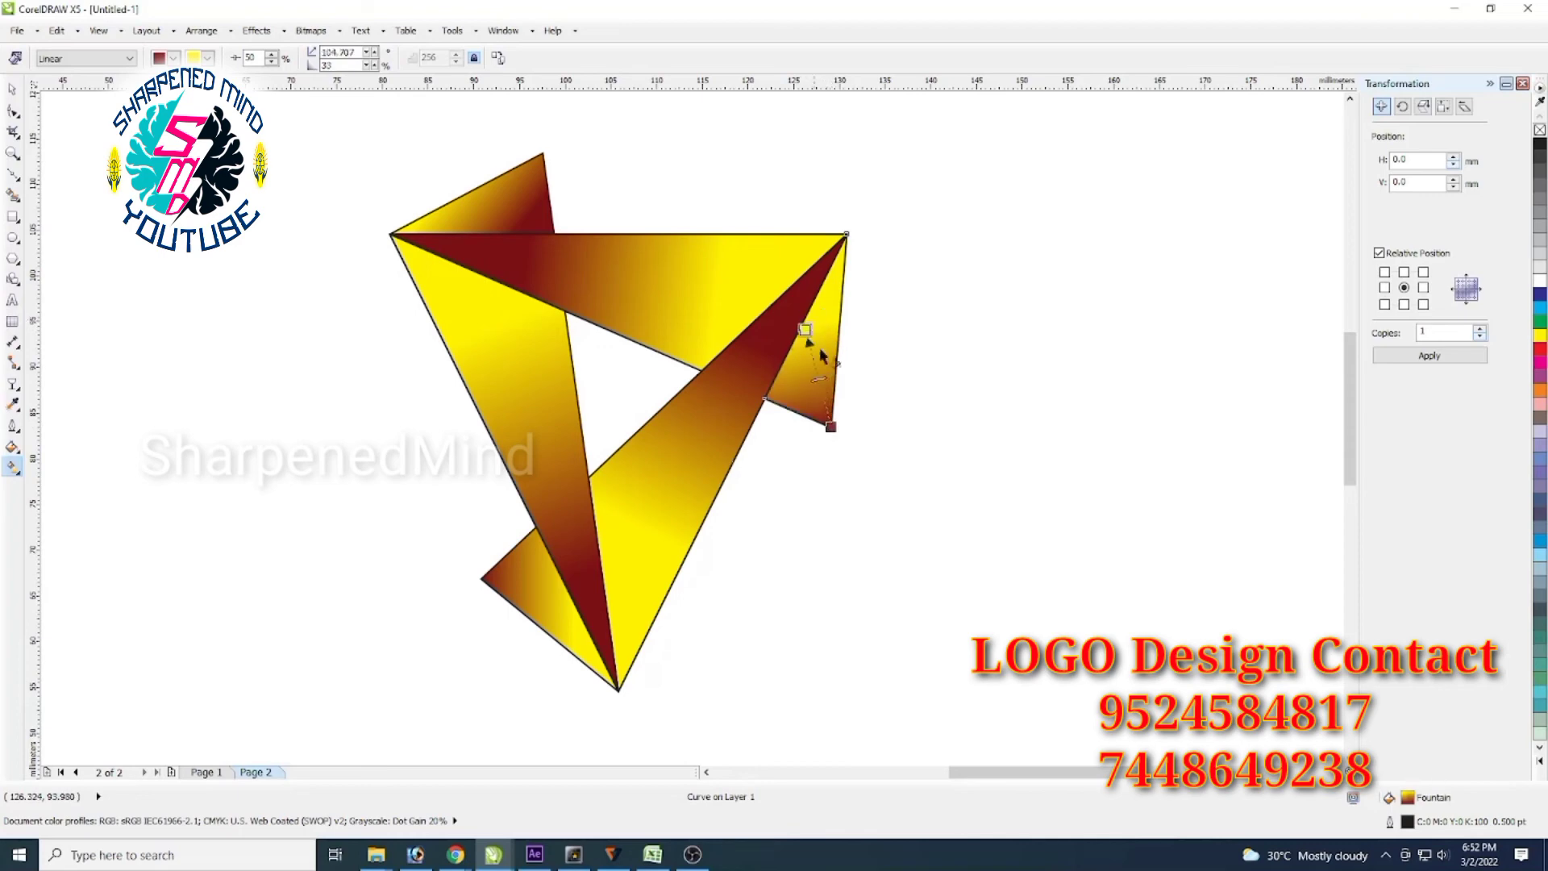
drag(831, 425, 832, 399)
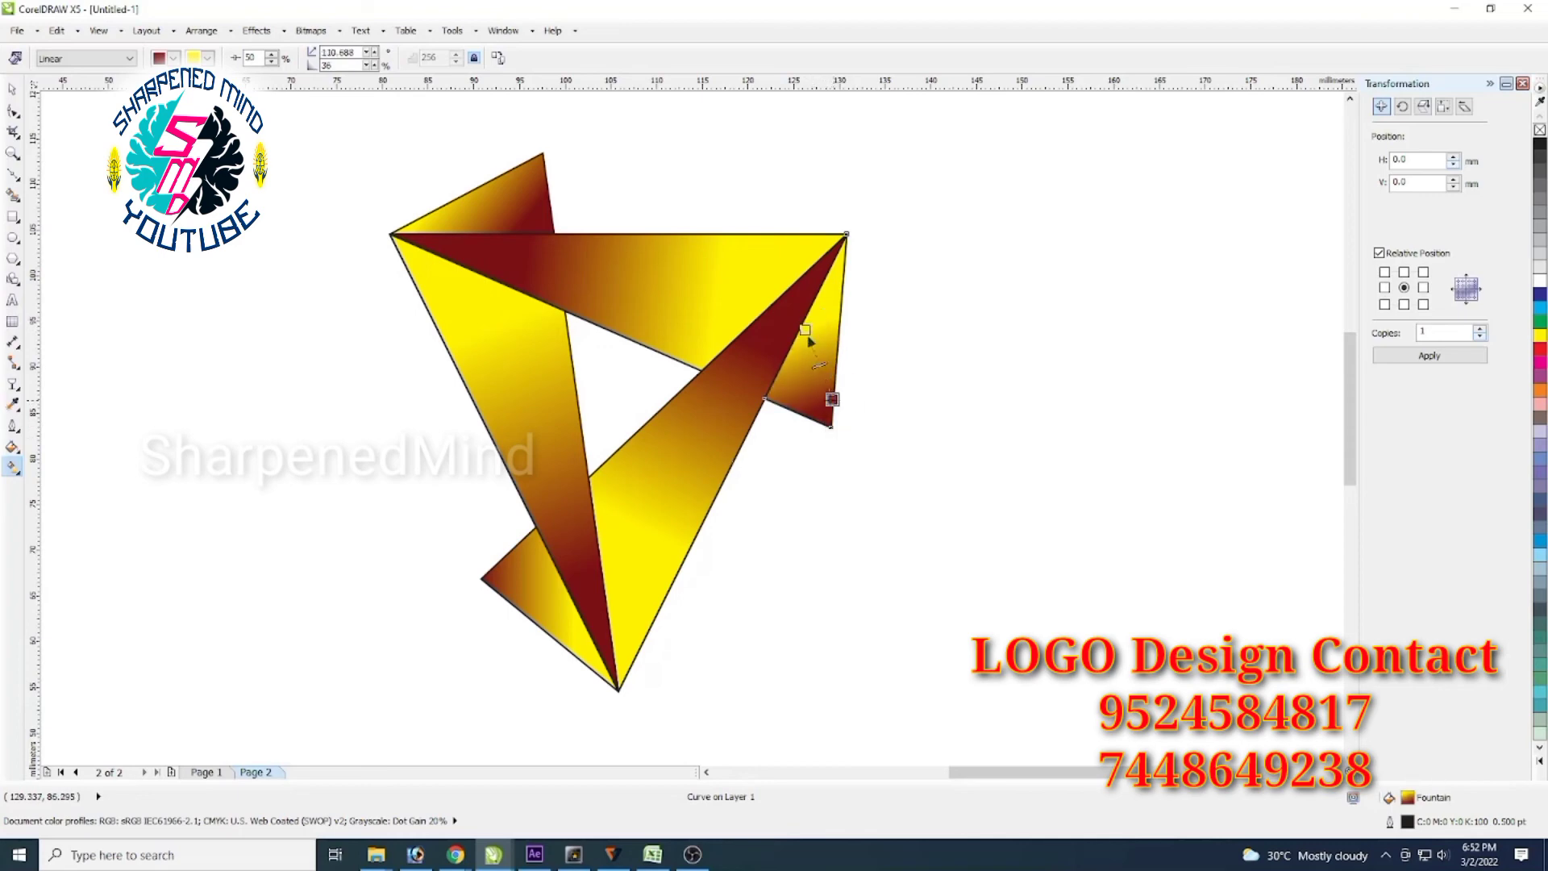
Redirect the upper-left folded piece's gradient from dark red at its peak to yellow along the top arm's edge
click(500, 212)
drag(476, 166, 436, 223)
drag(528, 212, 539, 172)
drag(447, 220, 494, 219)
drag(539, 172, 543, 158)
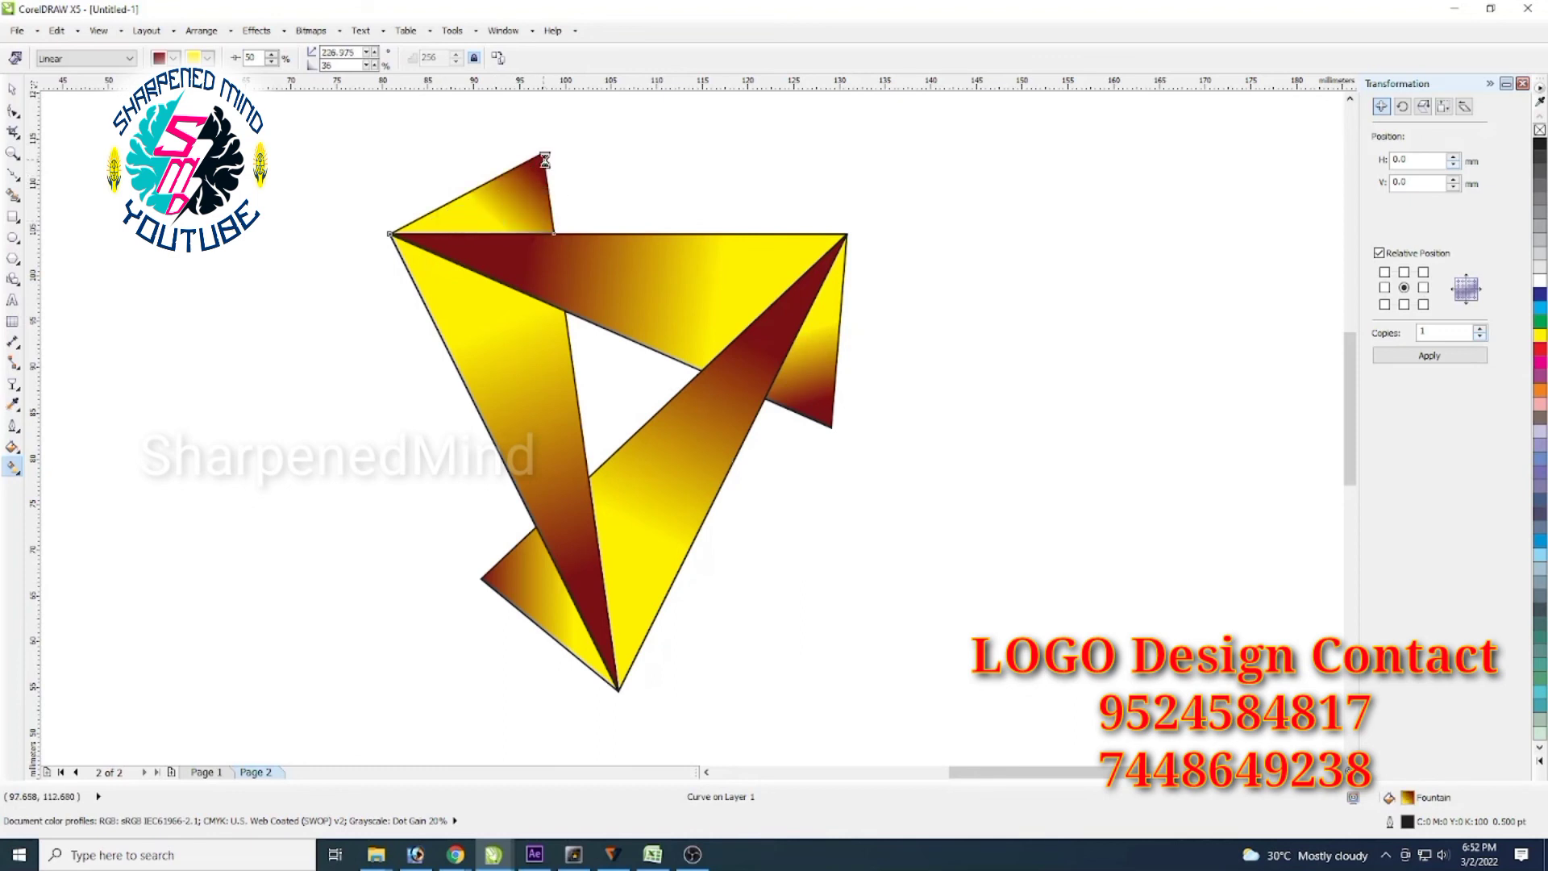
drag(494, 219, 485, 222)
click(12, 89)
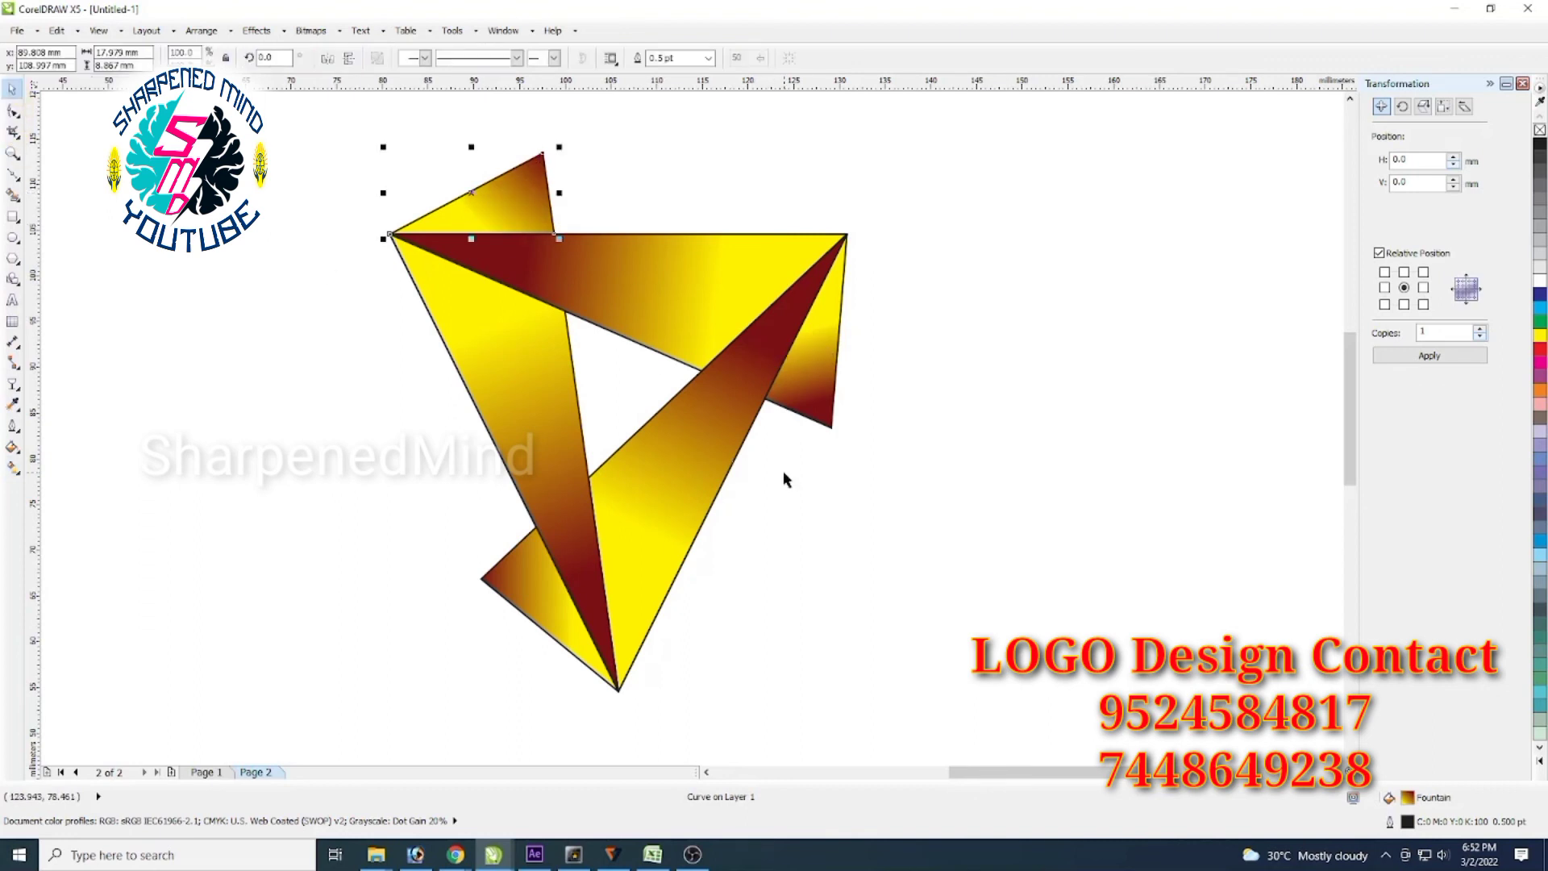
Select all pieces of the triangular logo and remove their outlines
scroll(783, 471, down, 2)
click(883, 447)
drag(609, 390, 879, 666)
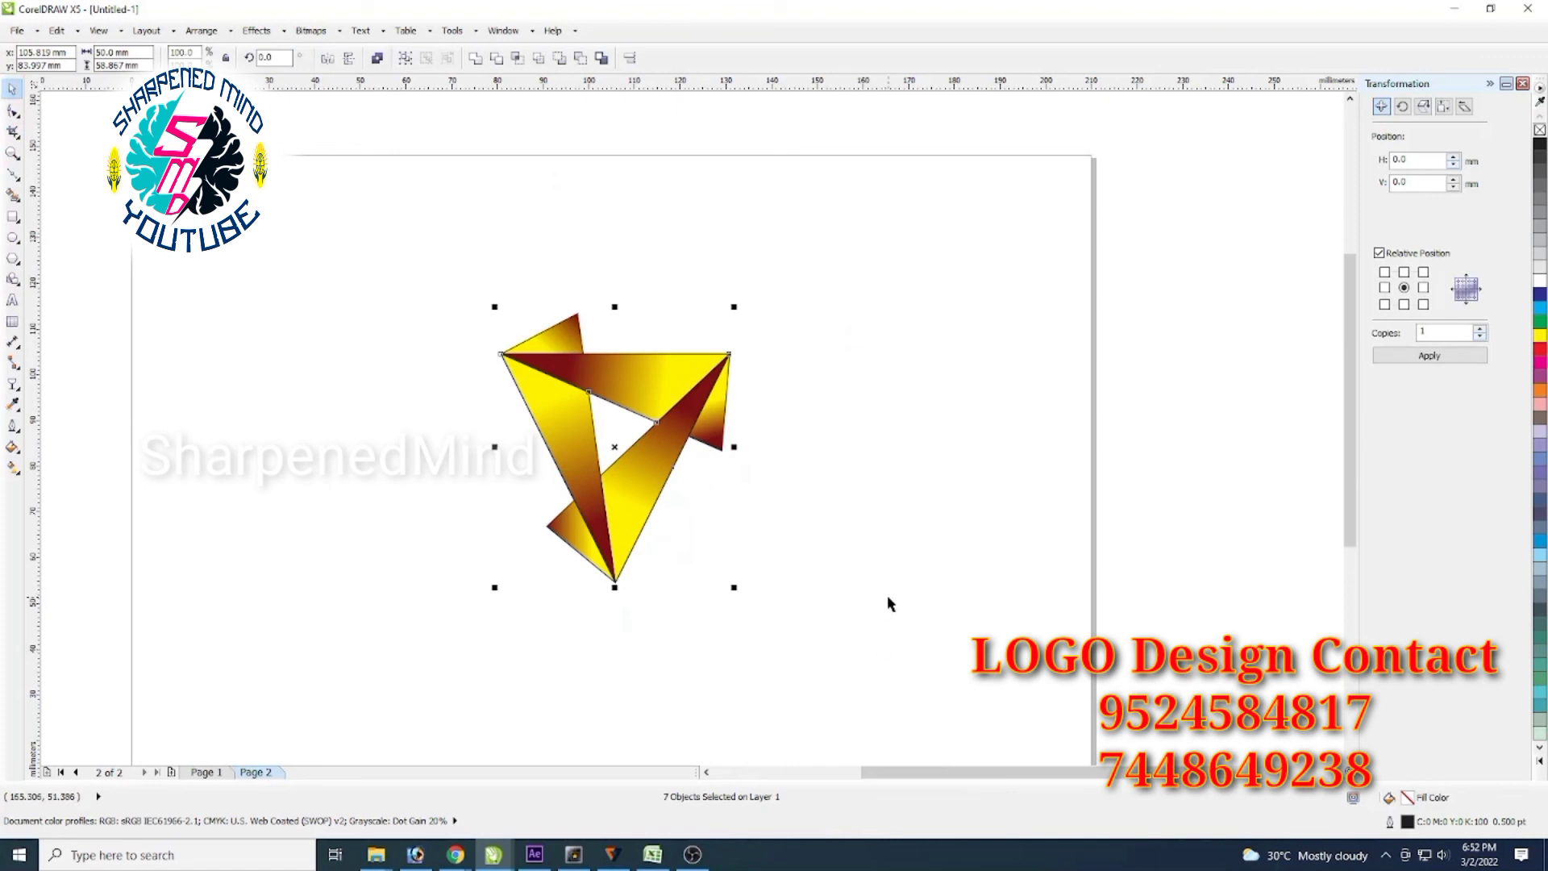
right_click(1540, 131)
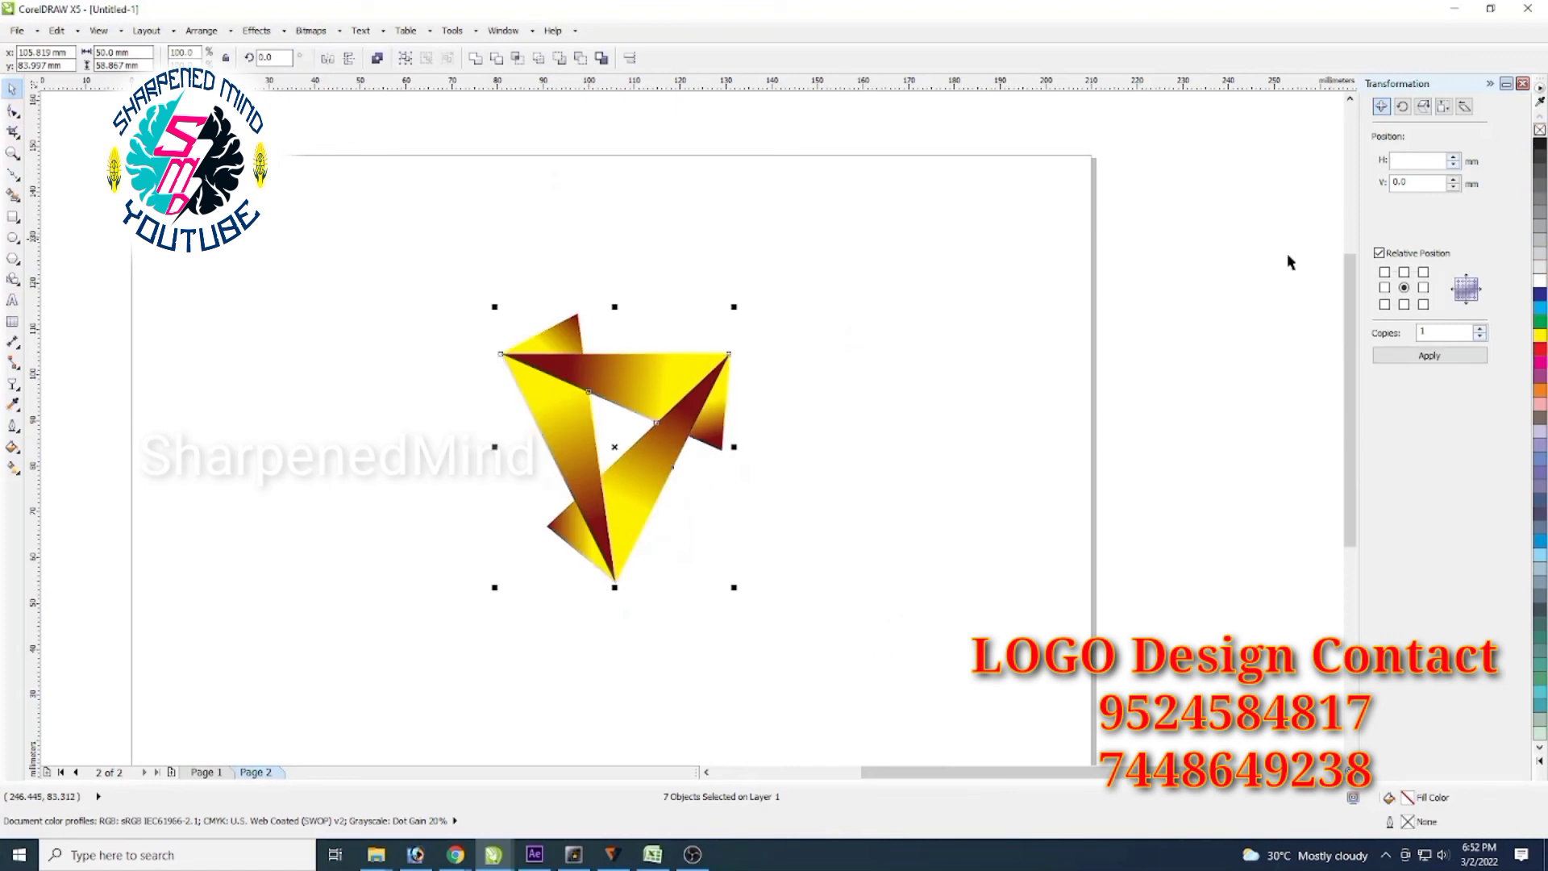
click(1014, 602)
drag(417, 239, 861, 641)
click(931, 604)
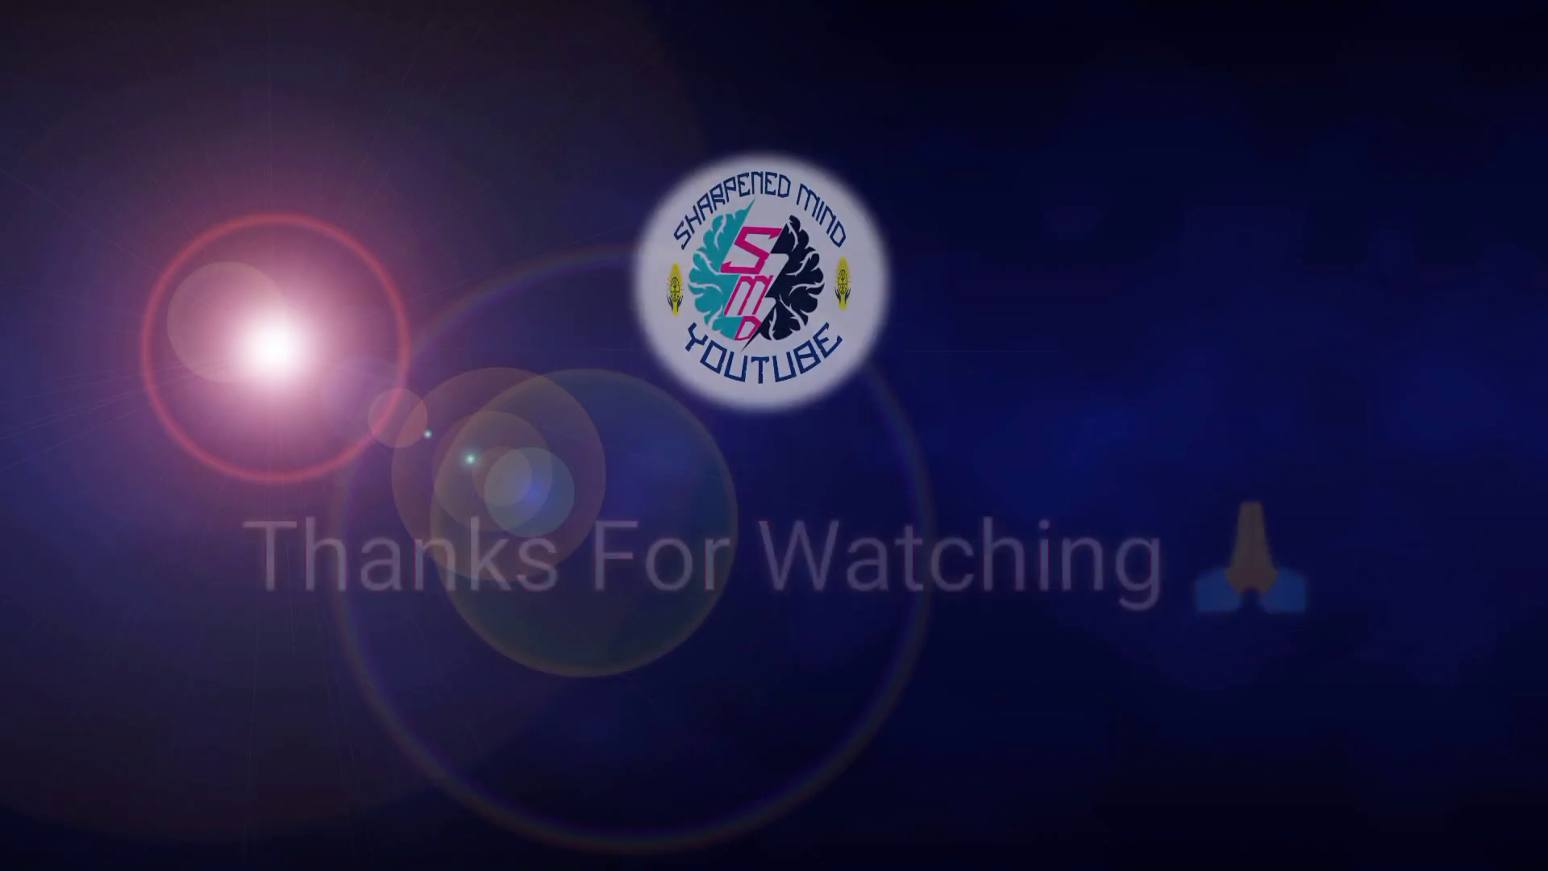